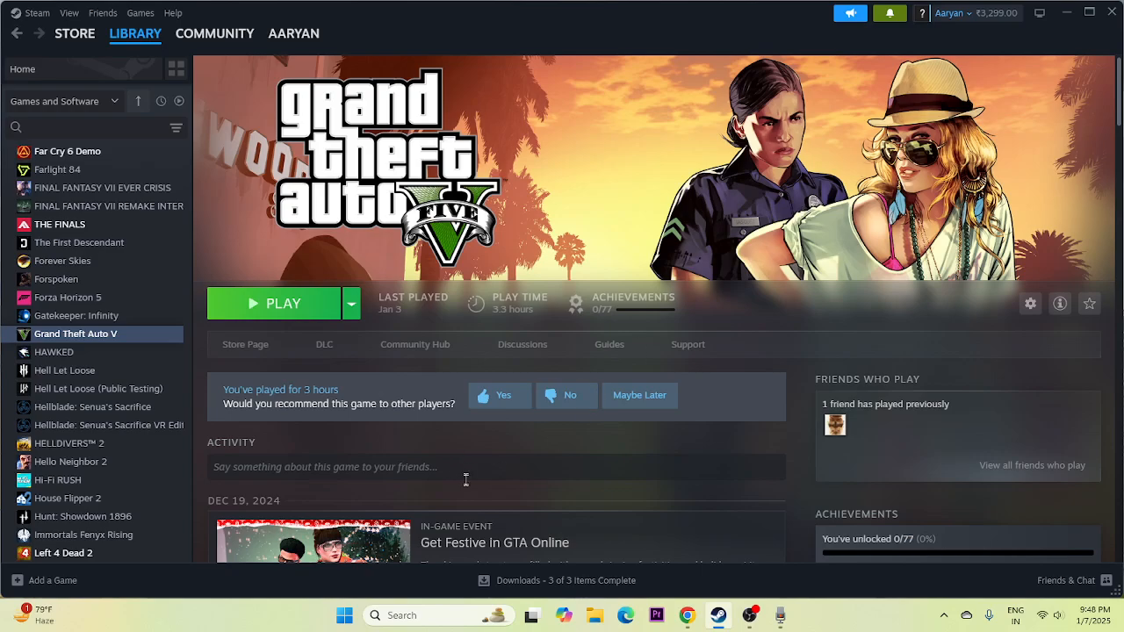
View the computer's power options in Windows and dismiss them
left_click(344, 614)
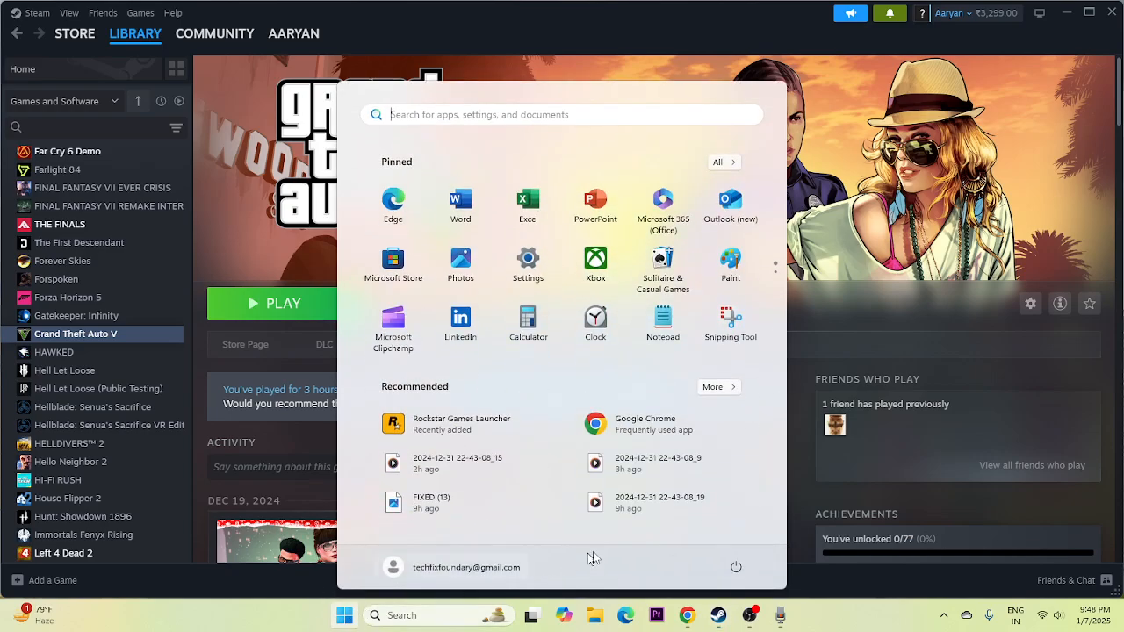
left_click(734, 567)
left_click(820, 625)
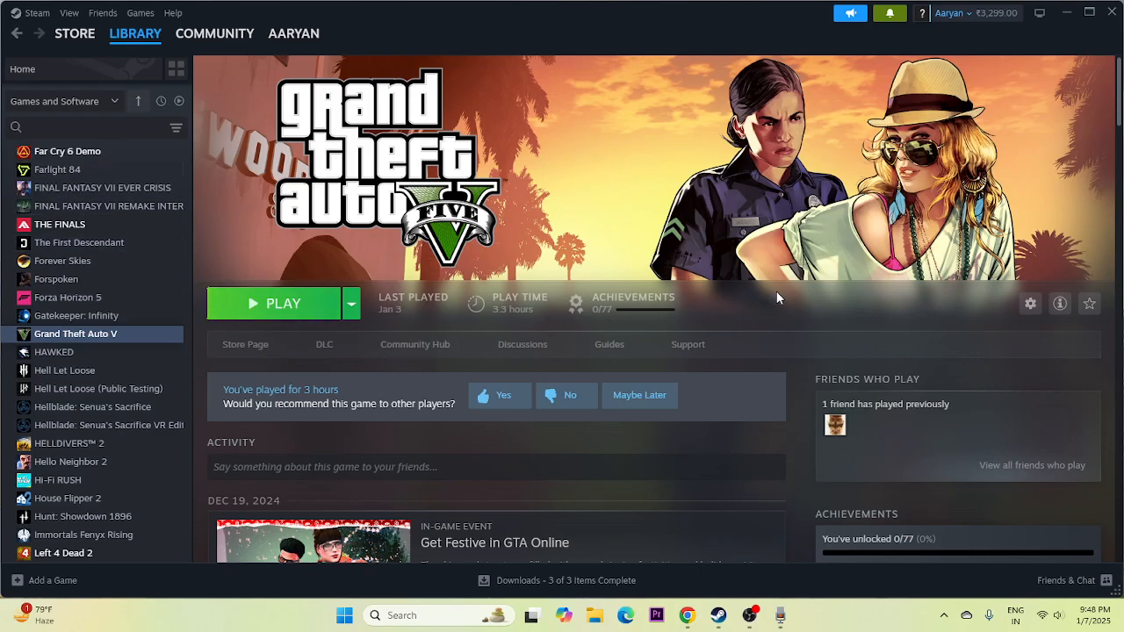
Browse Grand Theft Auto V's installed files from its Steam properties and locate the GTA5 application in the folder
right_click(91, 335)
left_click(127, 452)
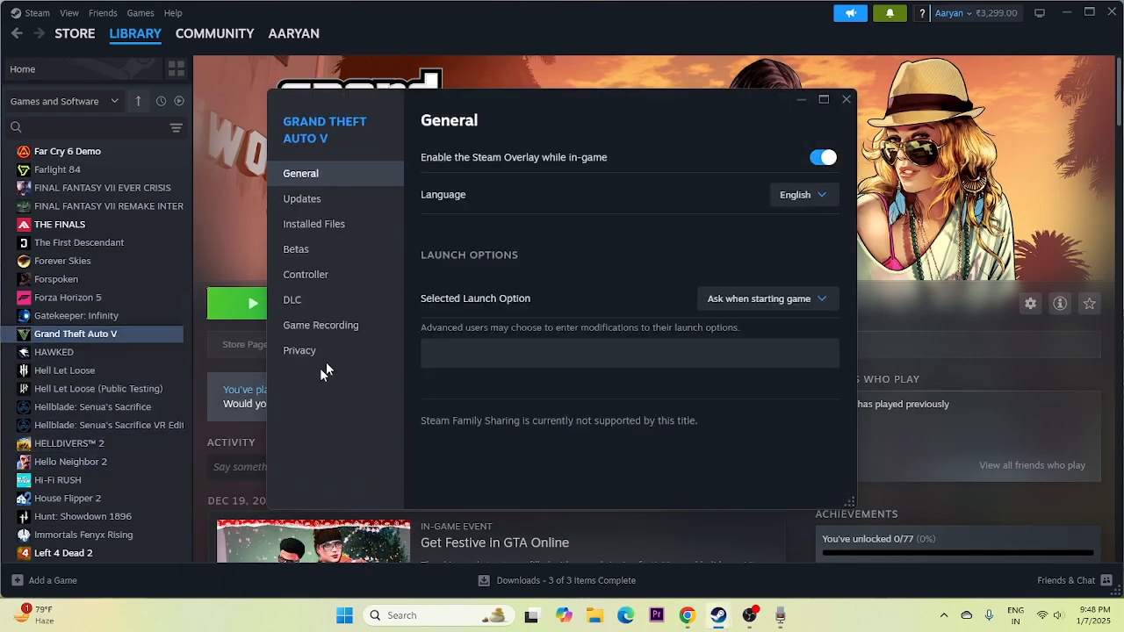
left_click(314, 229)
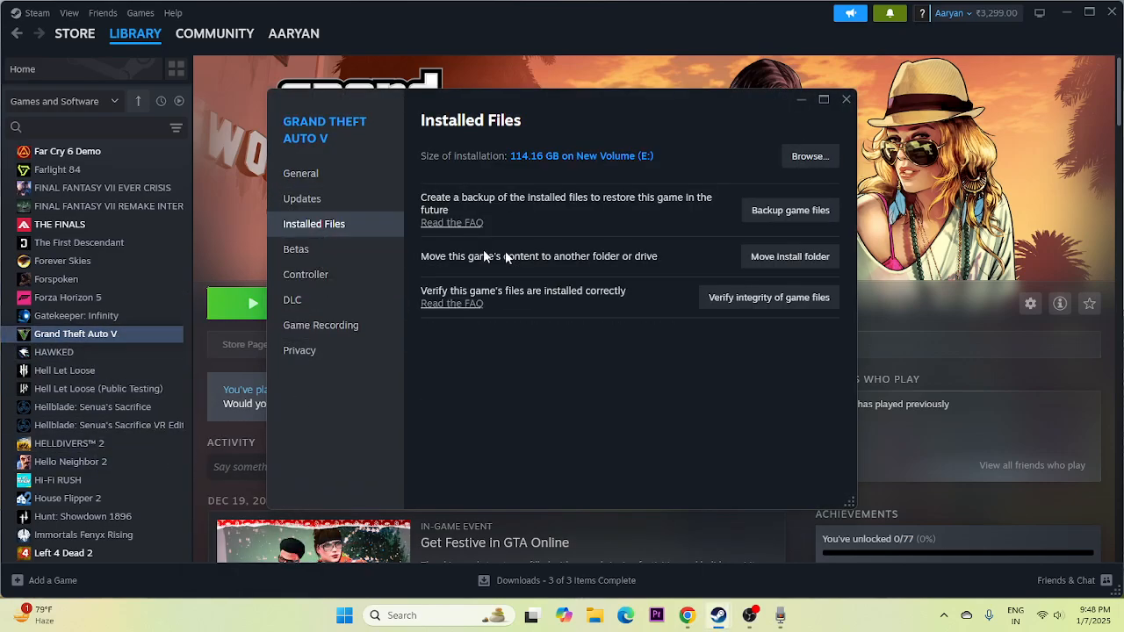
left_click(808, 156)
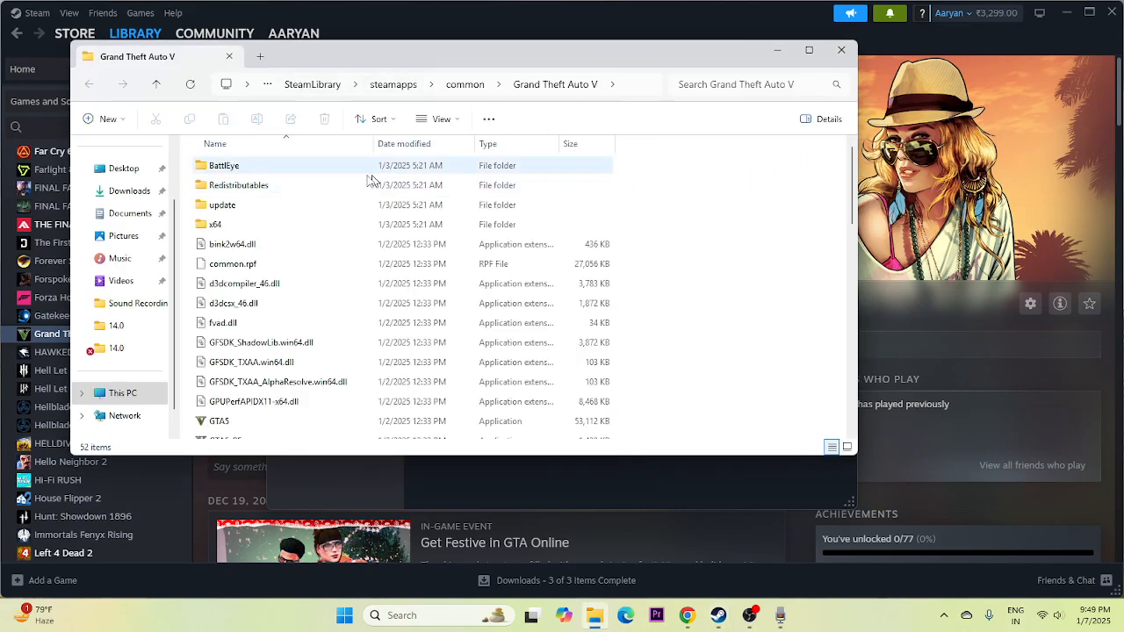
left_click(808, 50)
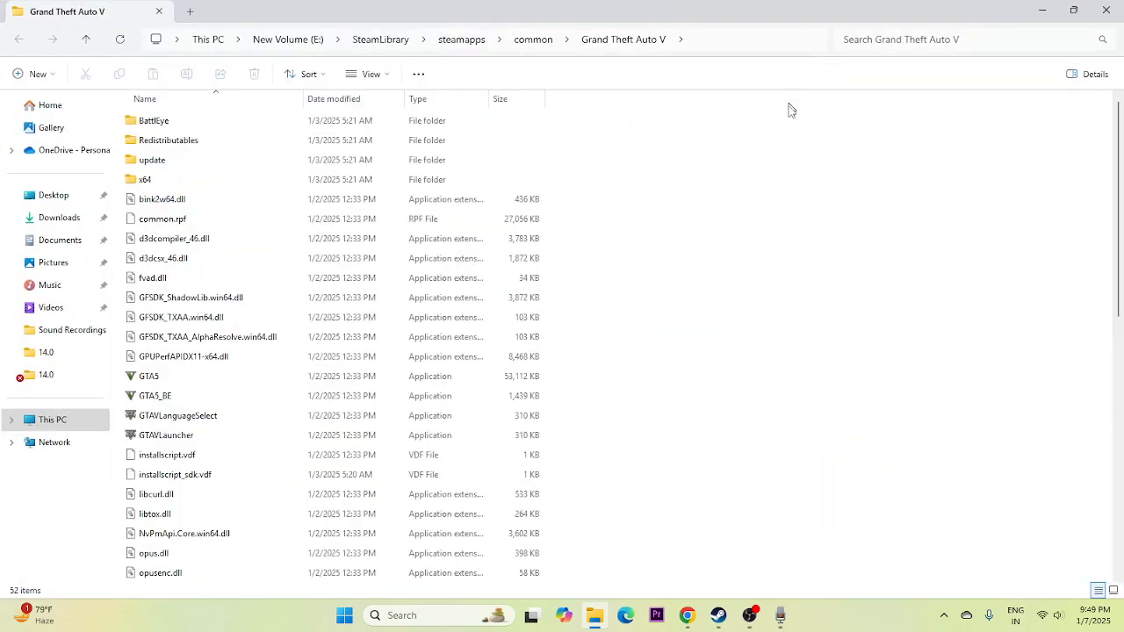
scroll(728, 210, "down", 1)
scroll(727, 211, "down", 1)
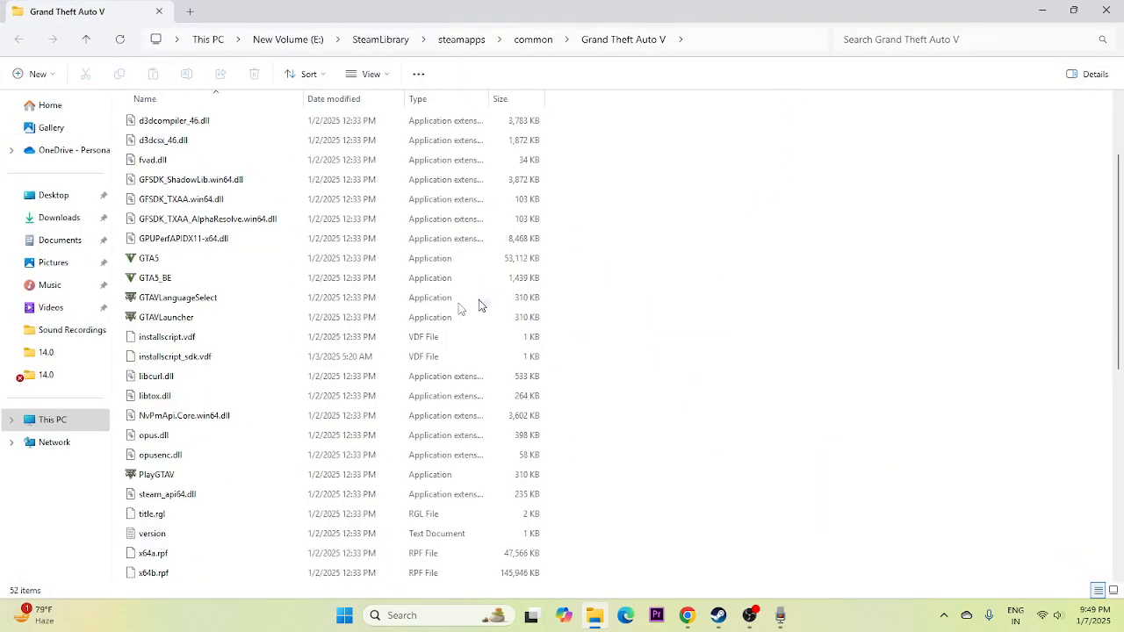
left_click(520, 259)
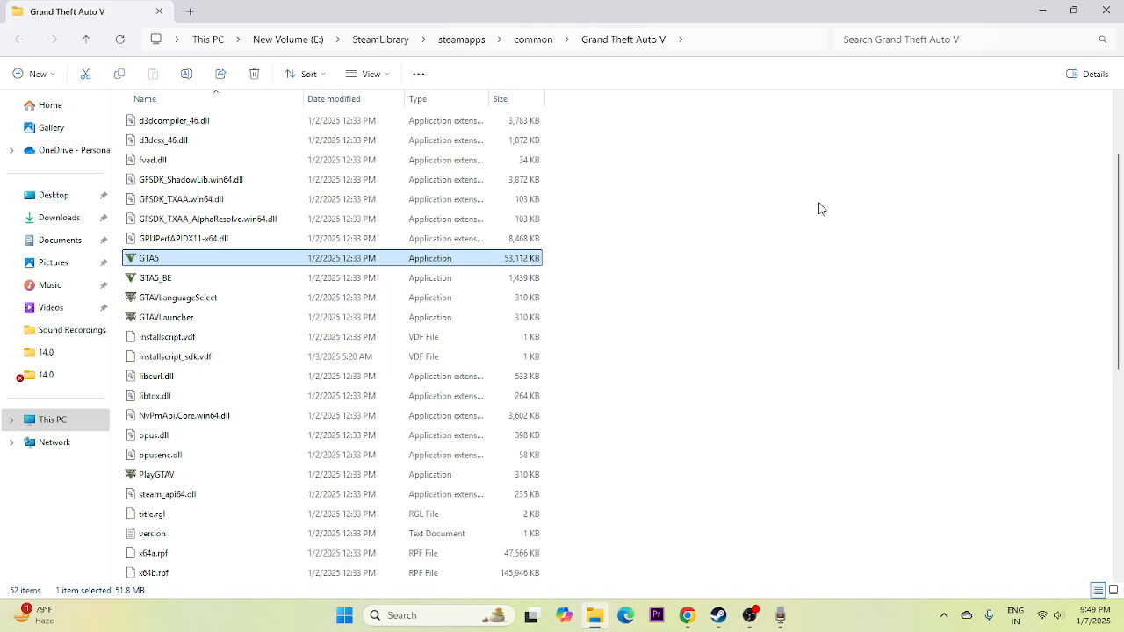
Close the game folder and the game's properties, and minimize Steam to show the desktop
left_click(1105, 10)
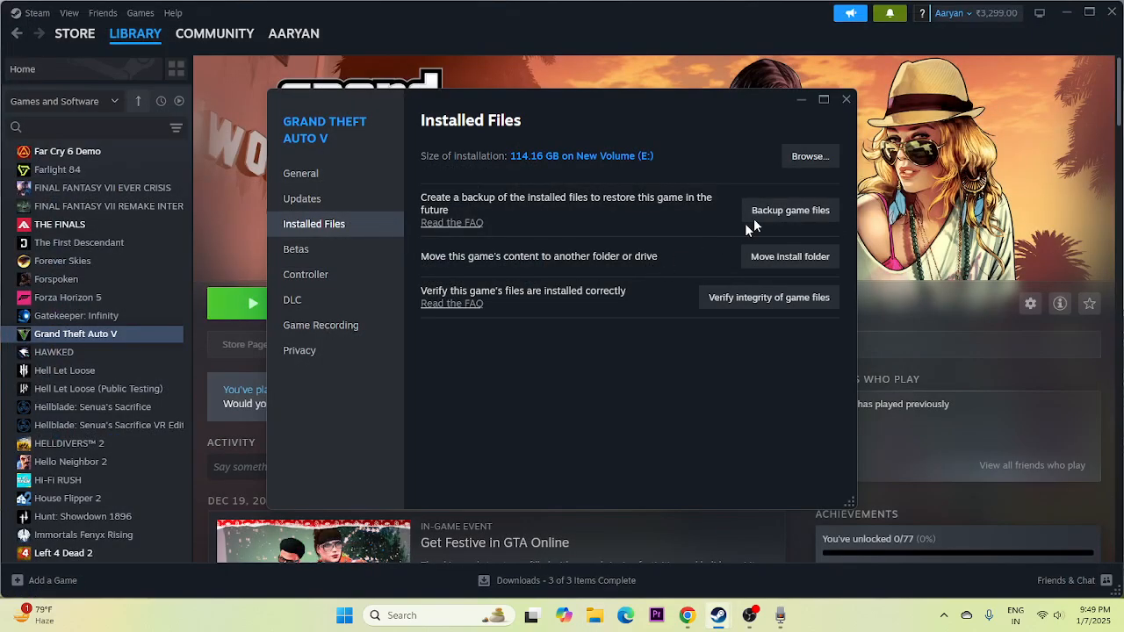
left_click(846, 101)
left_click(1065, 15)
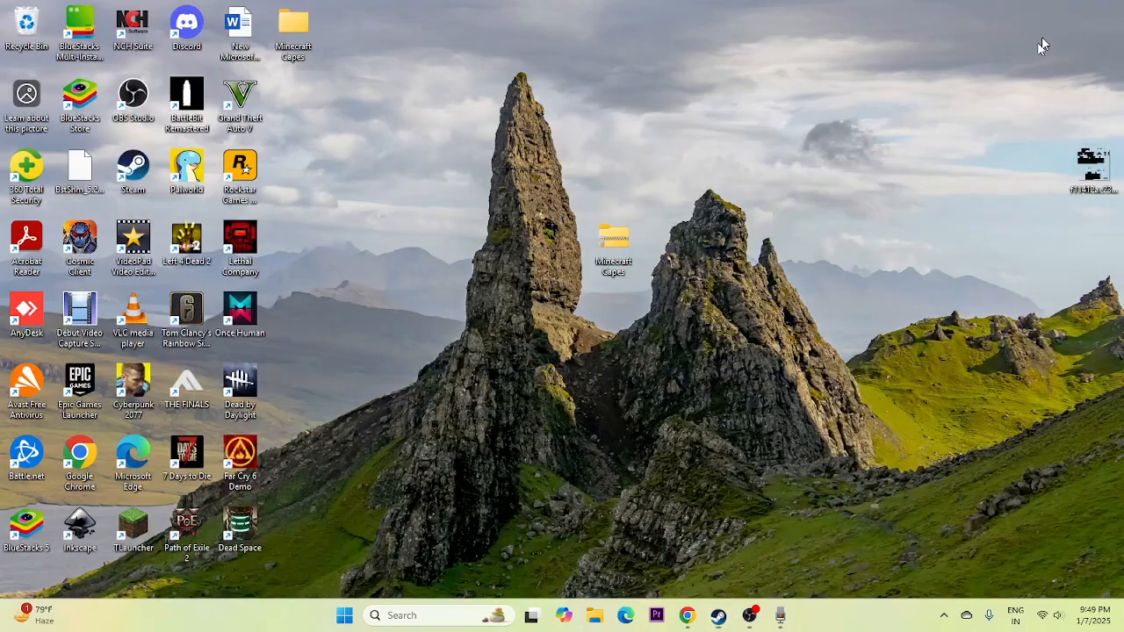
In File Explorer, open the Grand Theft Auto V folder on drive E: under SteamLibrary, steamapps, common
left_click(597, 616)
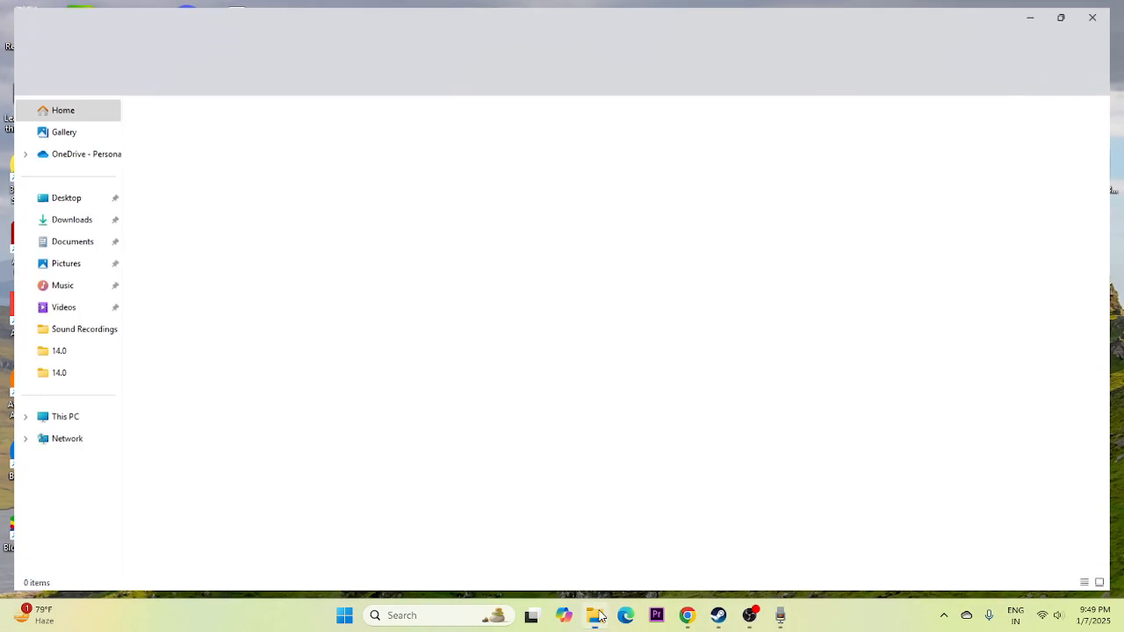
left_click(65, 420)
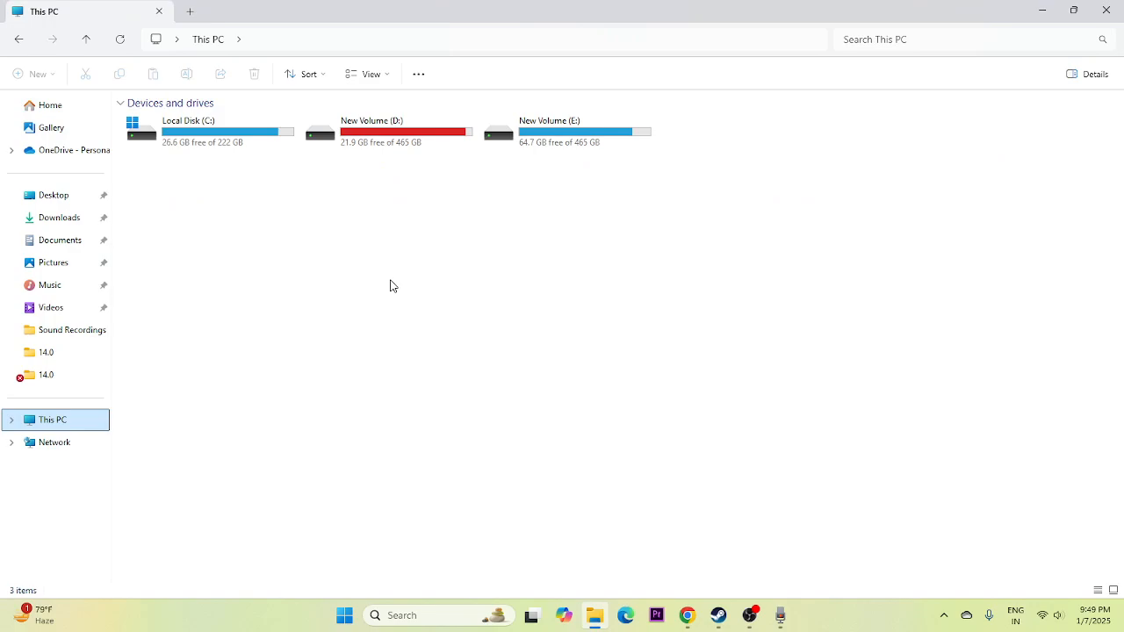
left_click(562, 137)
double_click(562, 137)
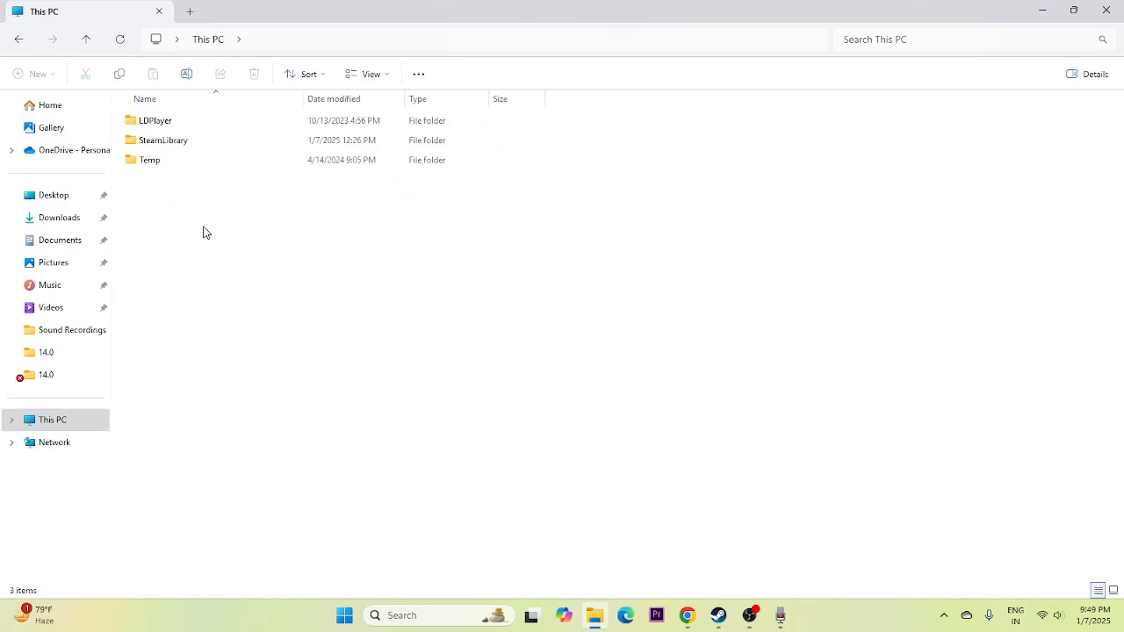
double_click(183, 143)
double_click(180, 122)
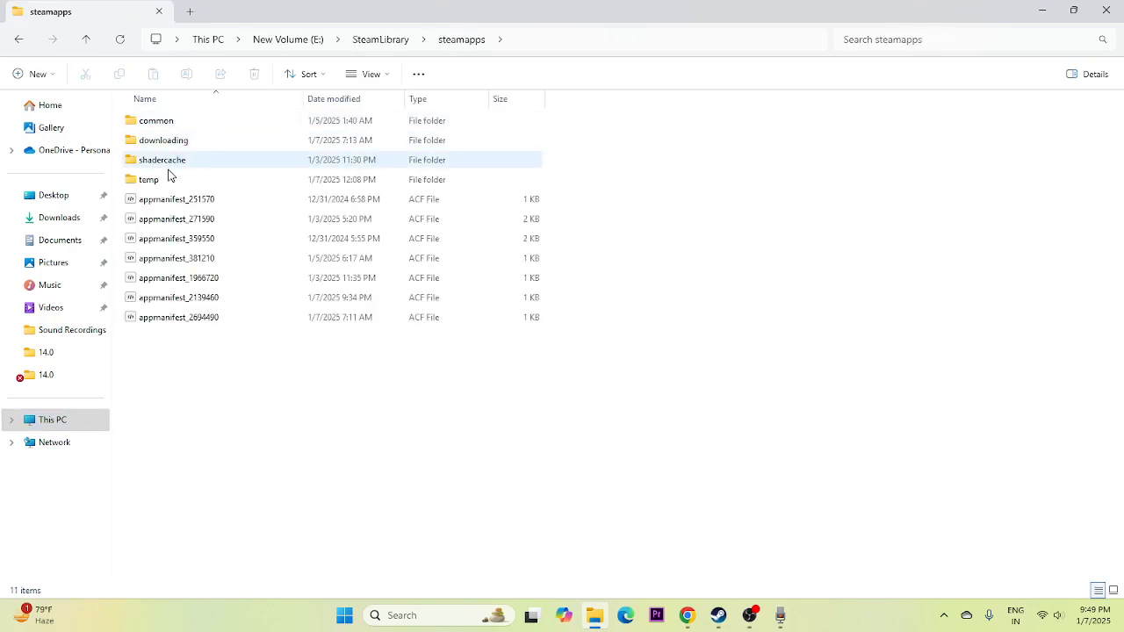
double_click(175, 124)
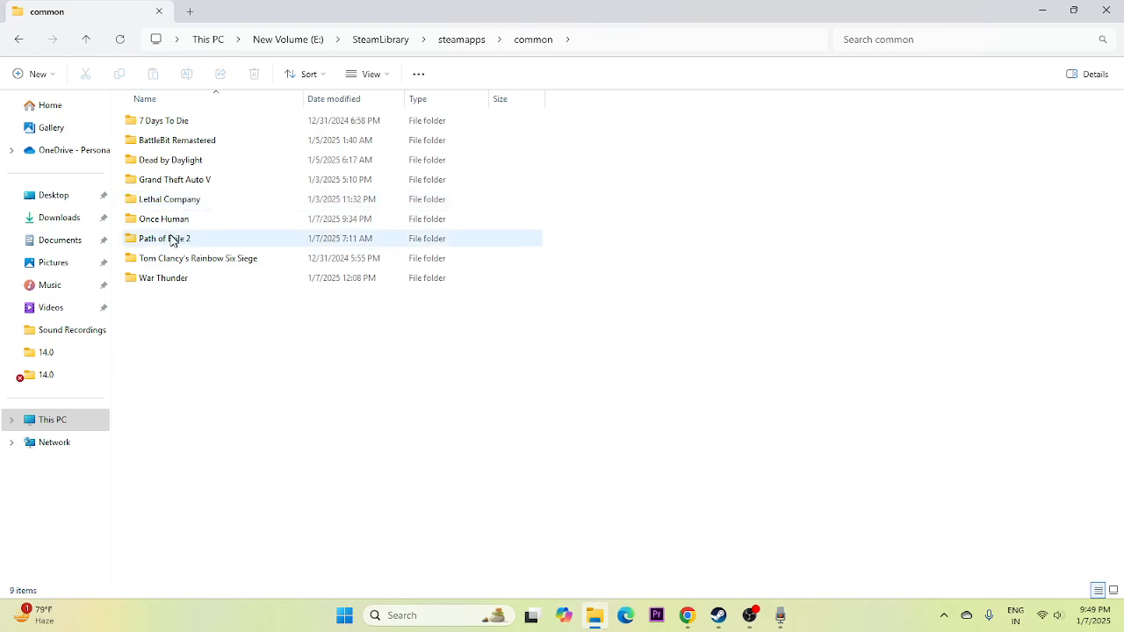
double_click(176, 180)
Open the GTA5 application's compatibility properties and enable running the program in compatibility mode
scroll(375, 333, "down", 1)
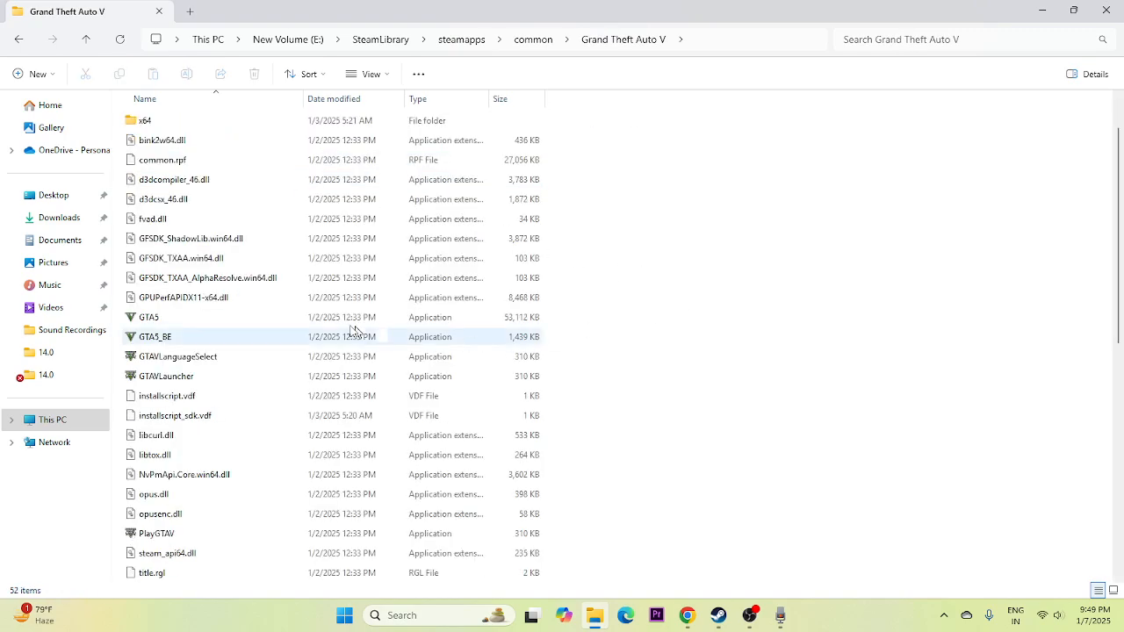
left_click(284, 318)
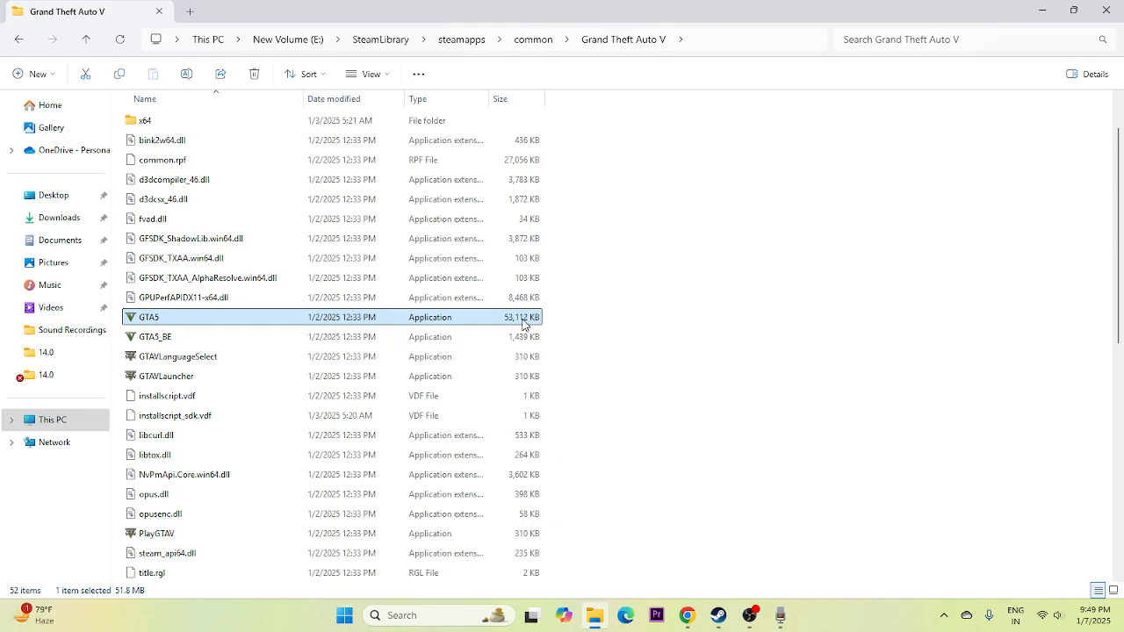
right_click(523, 323)
left_click(599, 307)
left_click(566, 587)
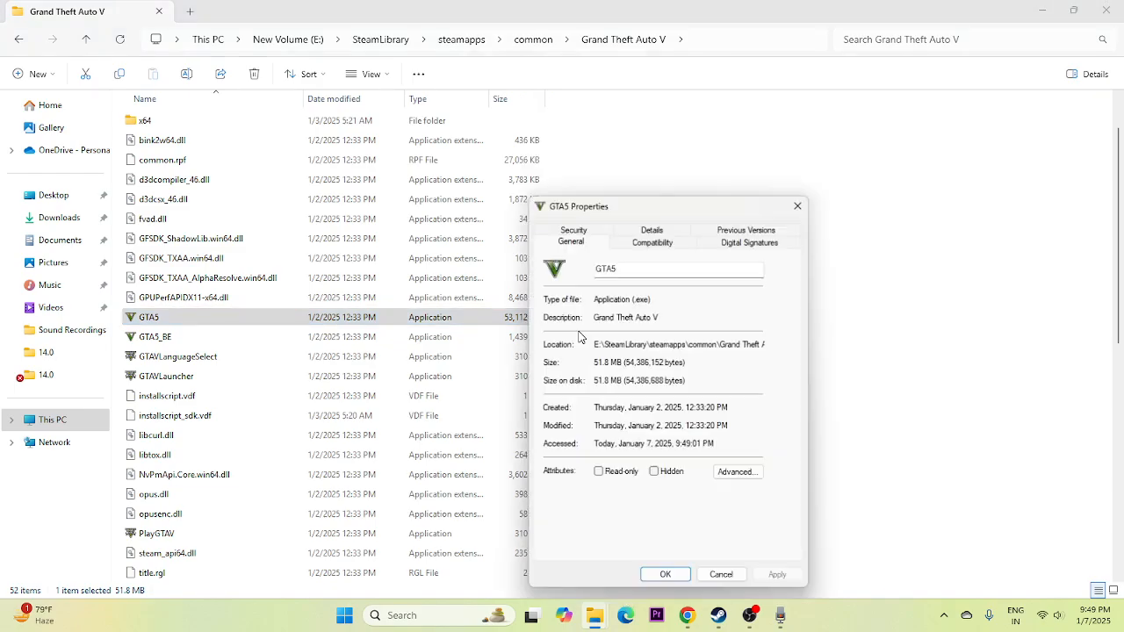
left_click(645, 242)
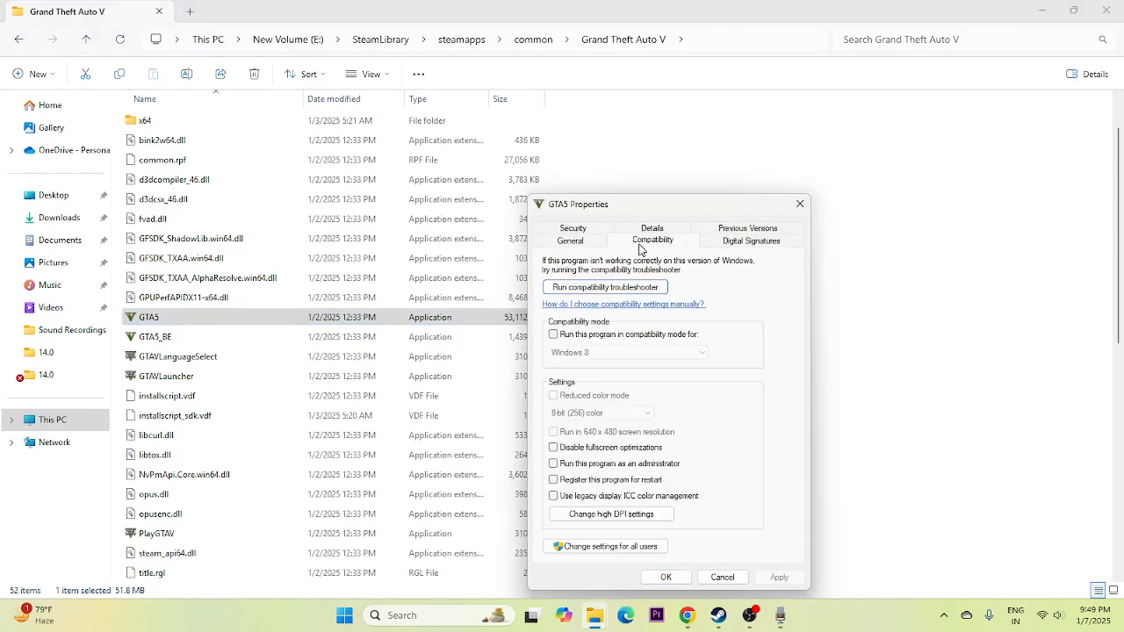
left_click(553, 334)
left_click_drag(650, 206, 705, 103)
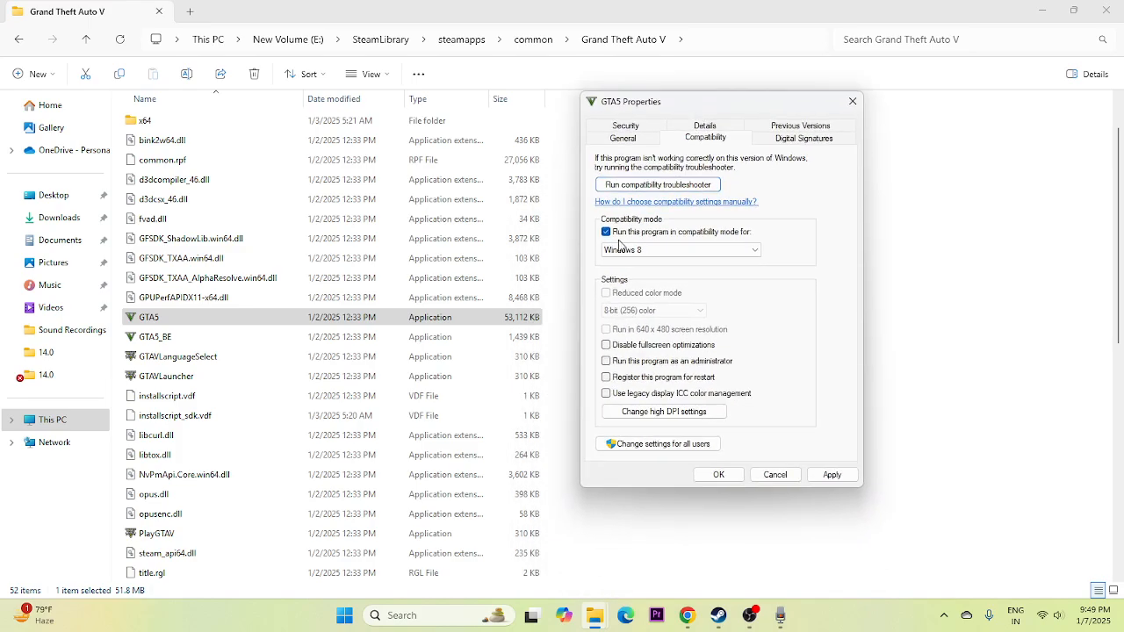
Try Windows 7 as GTA5's compatibility mode, set it back to Windows 8 and apply the change
left_click(738, 251)
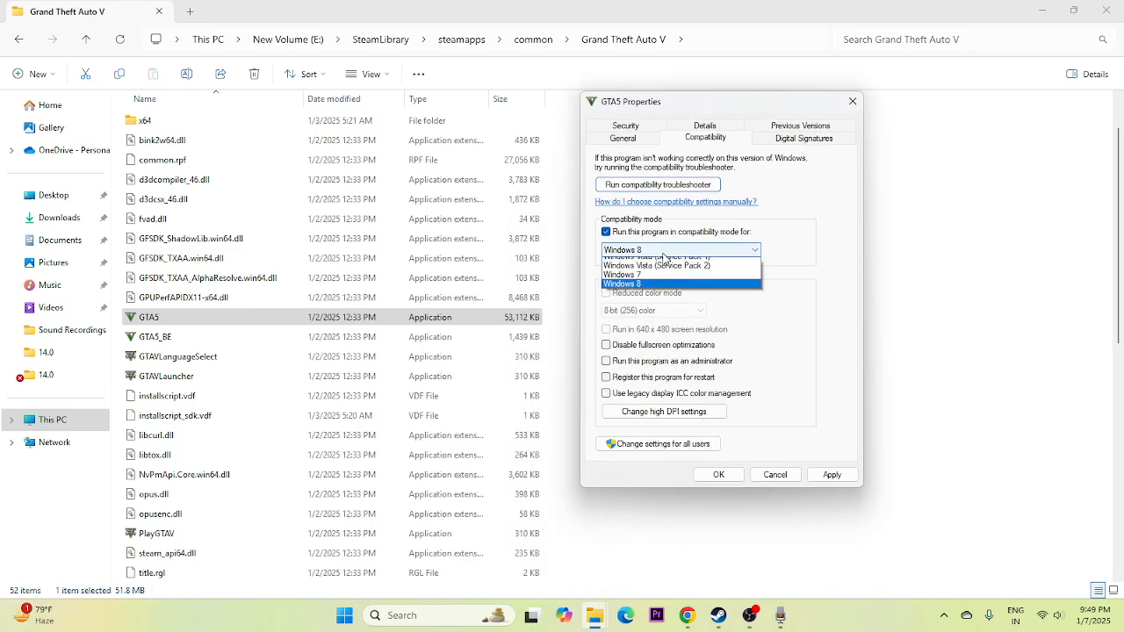
left_click(647, 291)
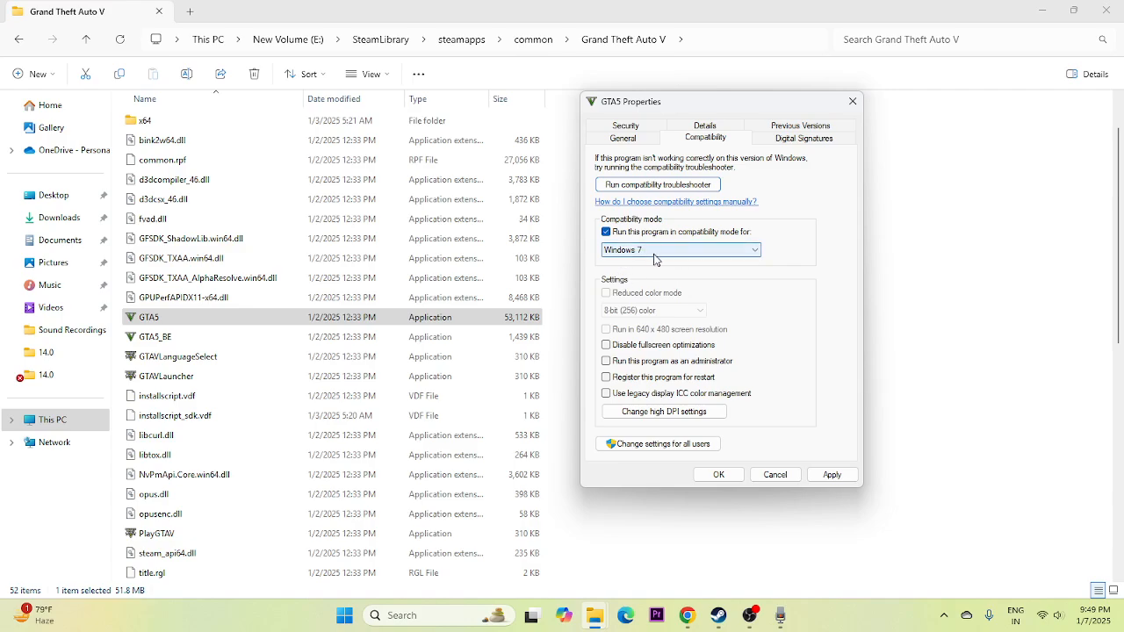
left_click(655, 252)
left_click(637, 299)
left_click(658, 252)
left_click(654, 298)
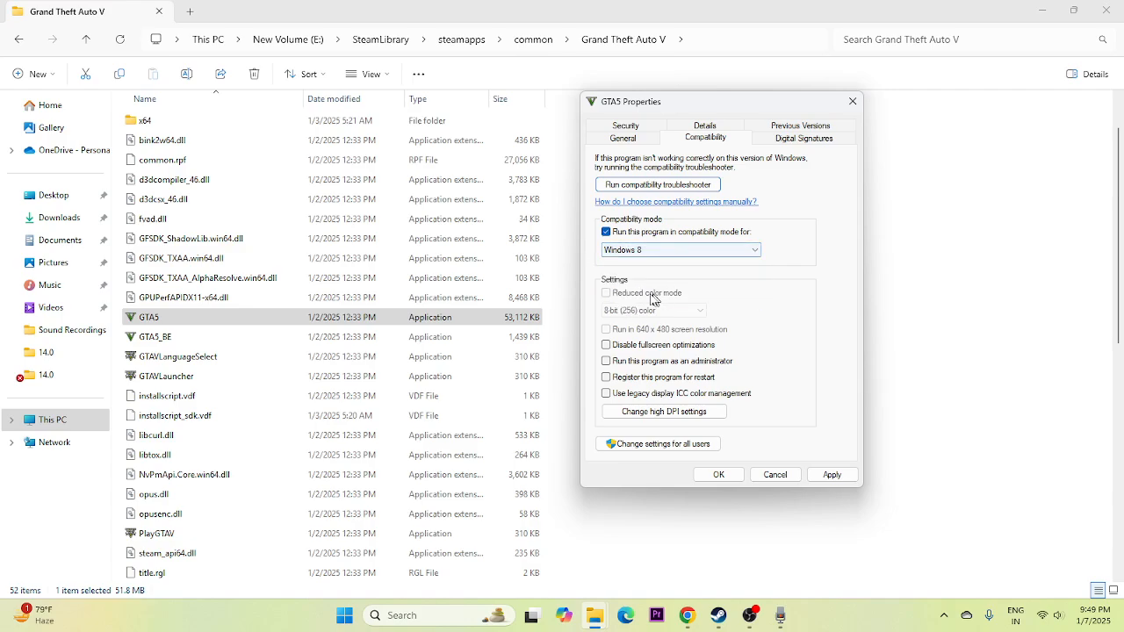
left_click(838, 474)
Set GTA5 to run as an administrator, apply and confirm the properties, and close the game folder
left_click(606, 361)
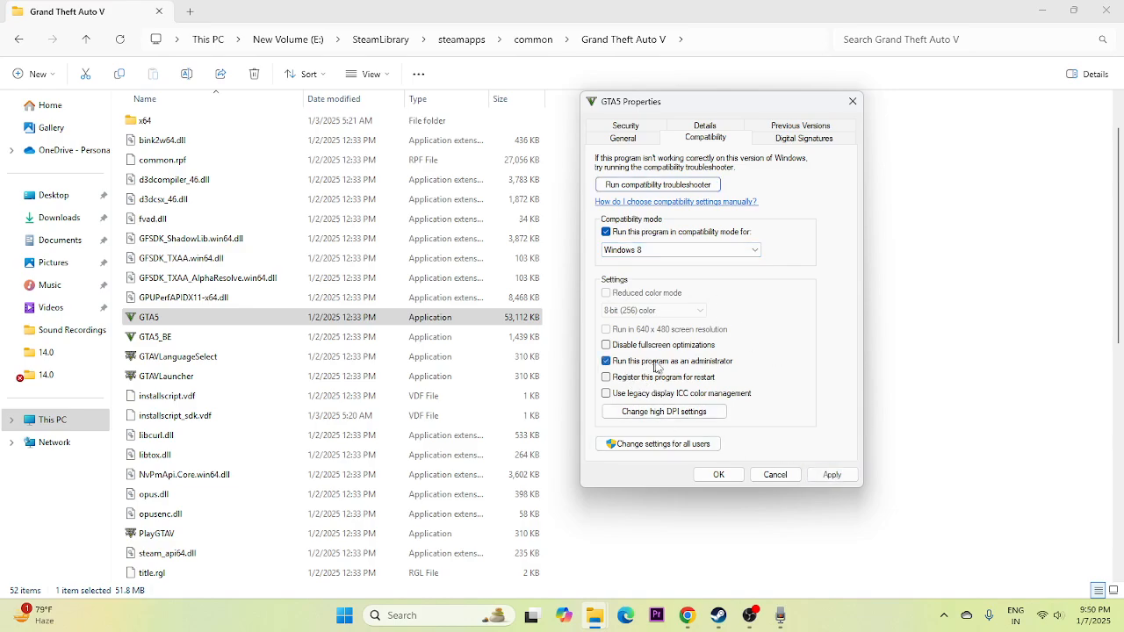
left_click(831, 474)
left_click(718, 475)
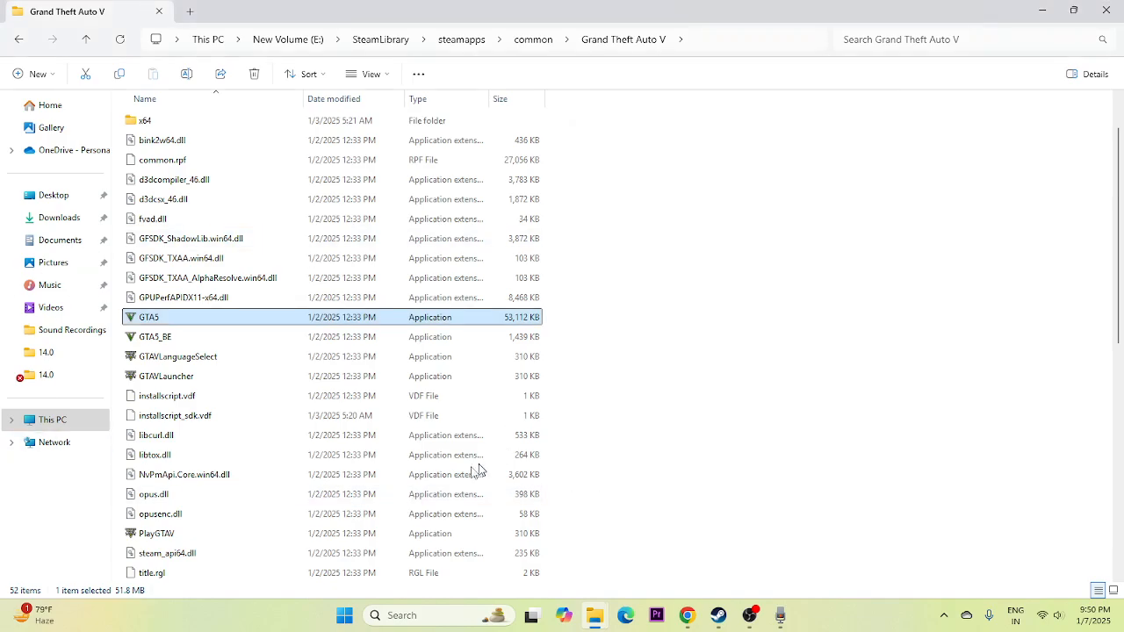
left_click(1106, 10)
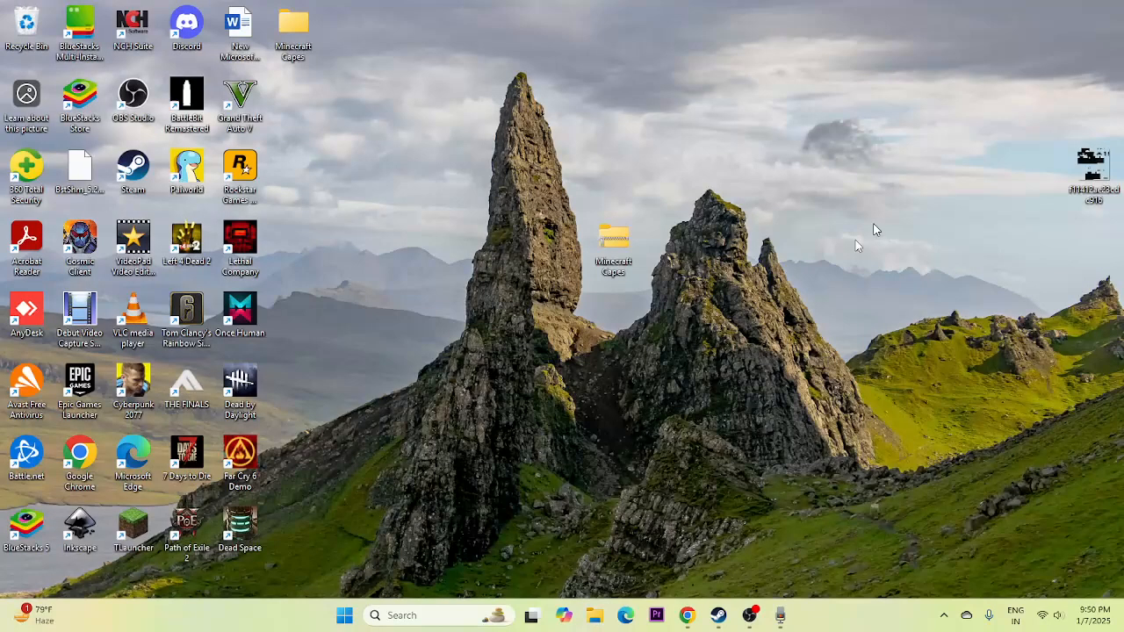
Bring Steam back up and open the Documents folder in File Explorer
left_click(718, 615)
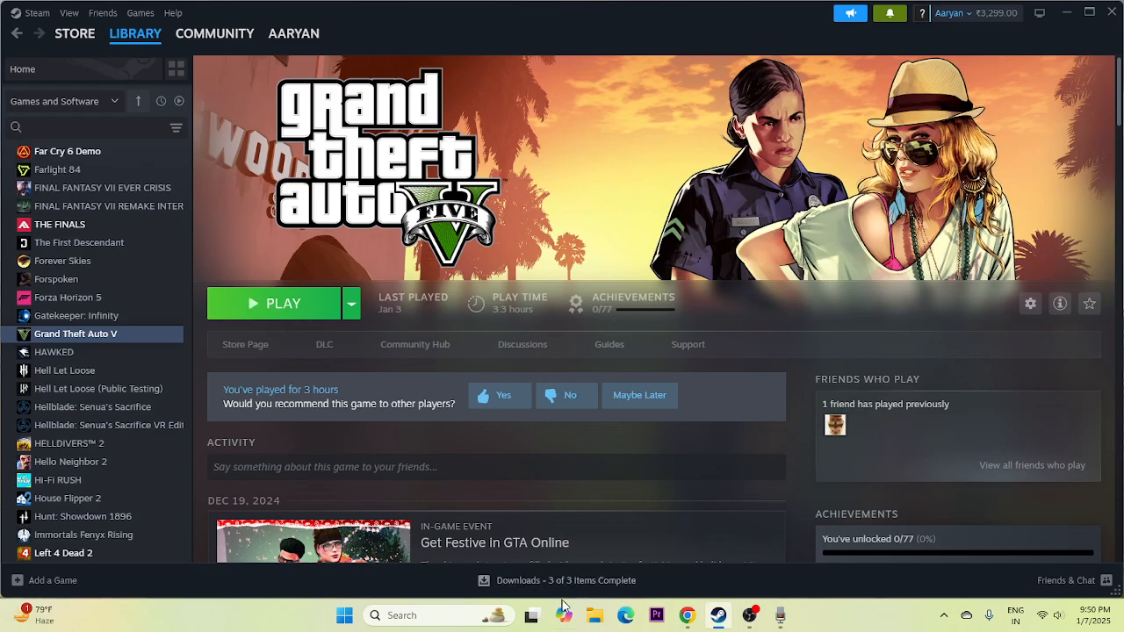
left_click(590, 623)
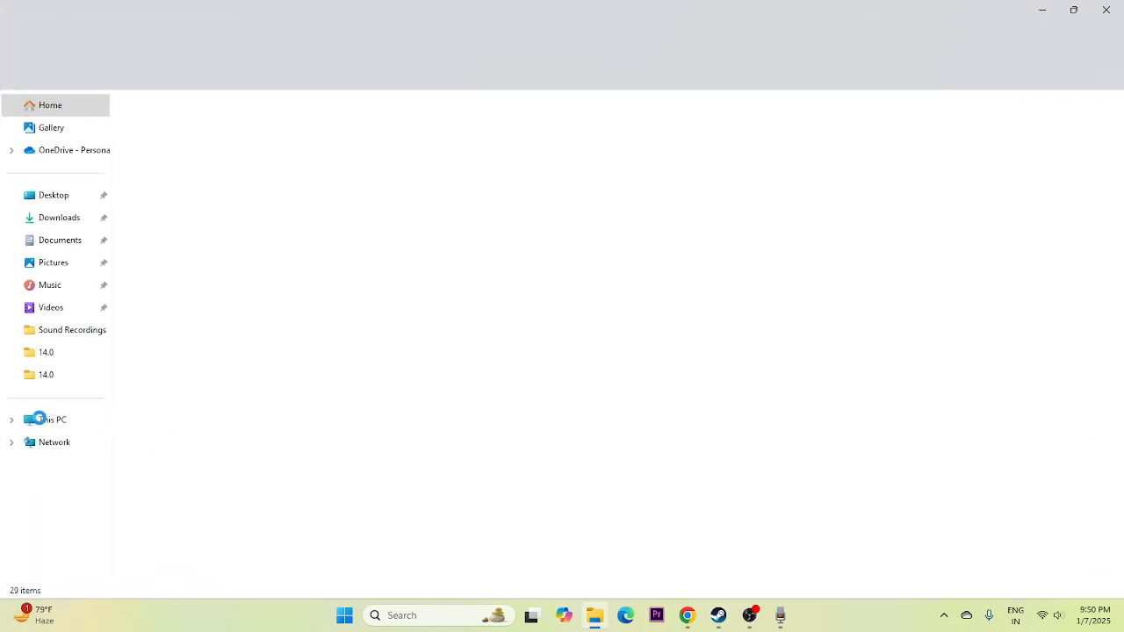
left_click(45, 419)
left_click(68, 242)
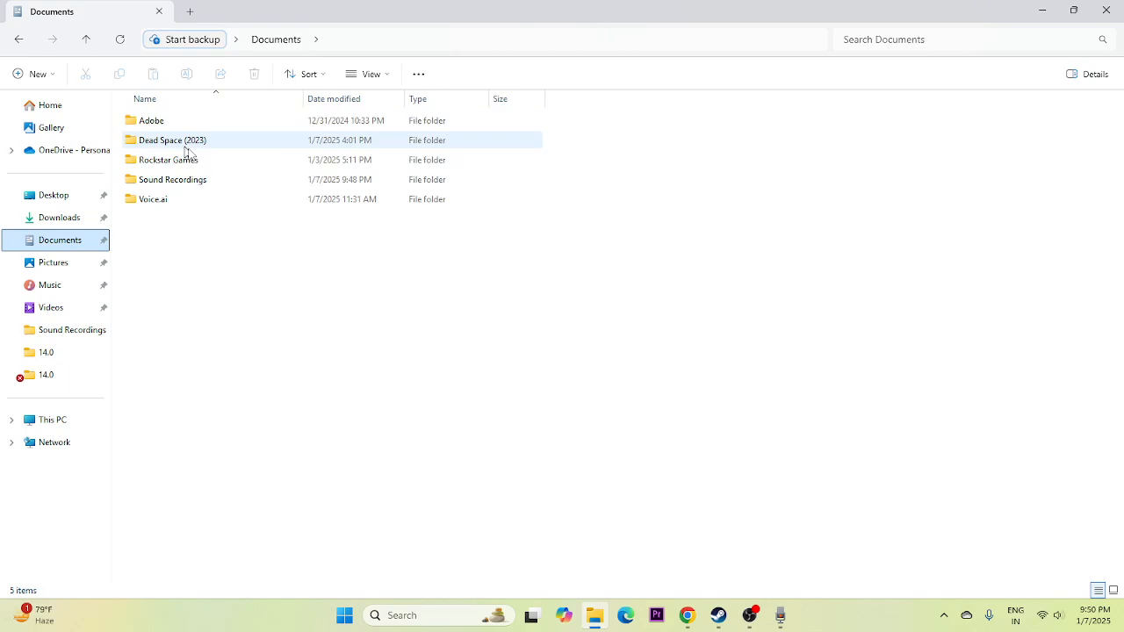
View the actions available for the Rockstar Games folder, dismiss them and close the Documents window
left_click(148, 167)
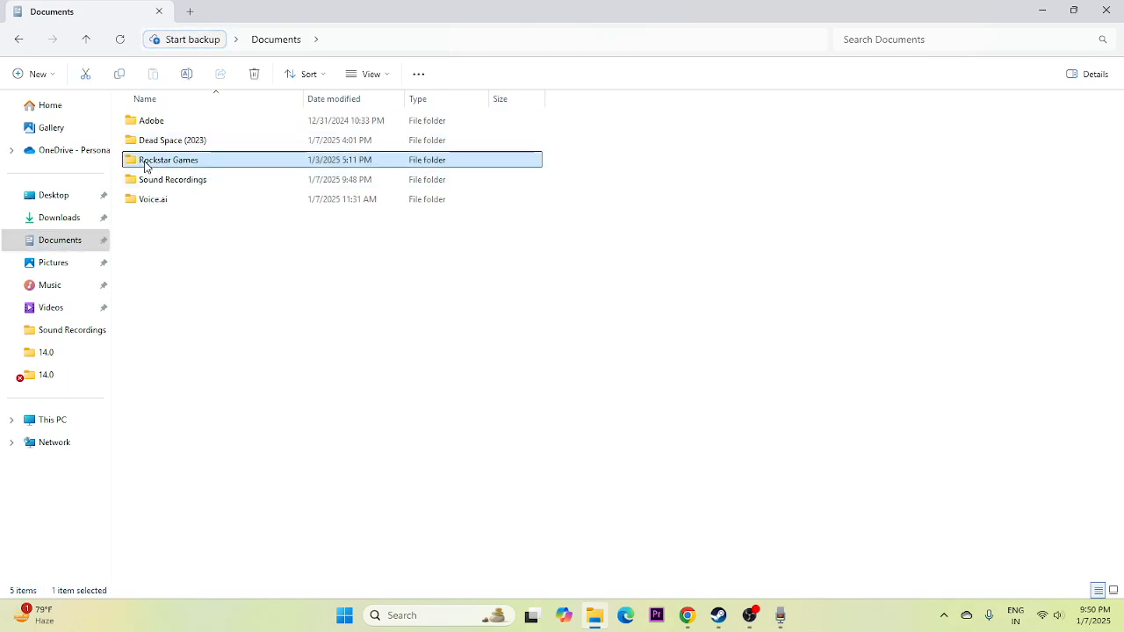
right_click(175, 166)
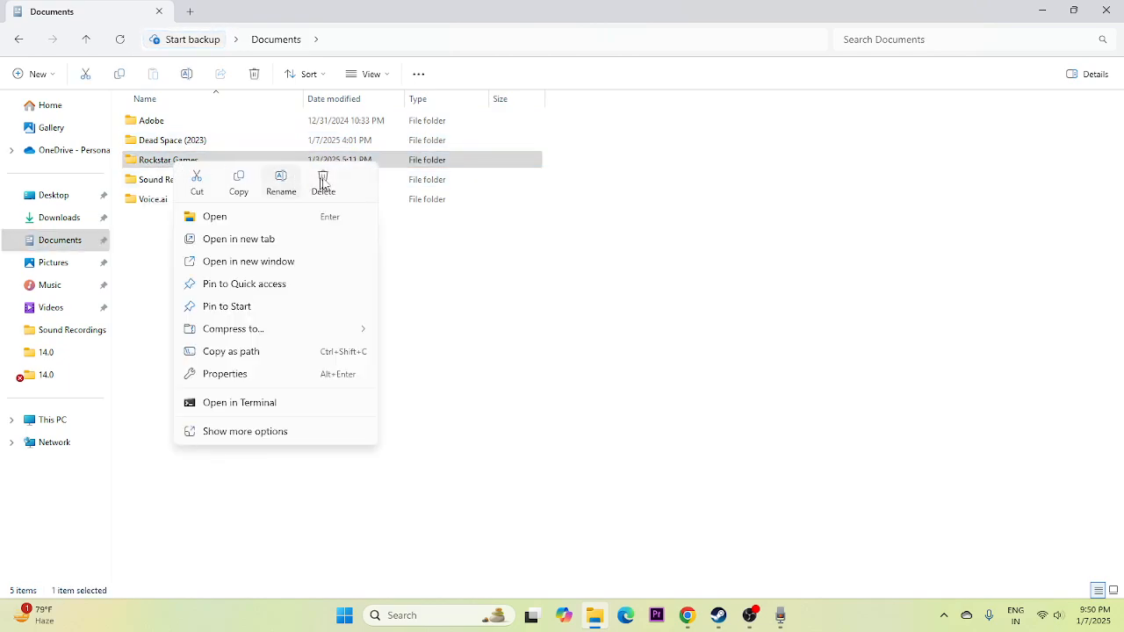
left_click(549, 260)
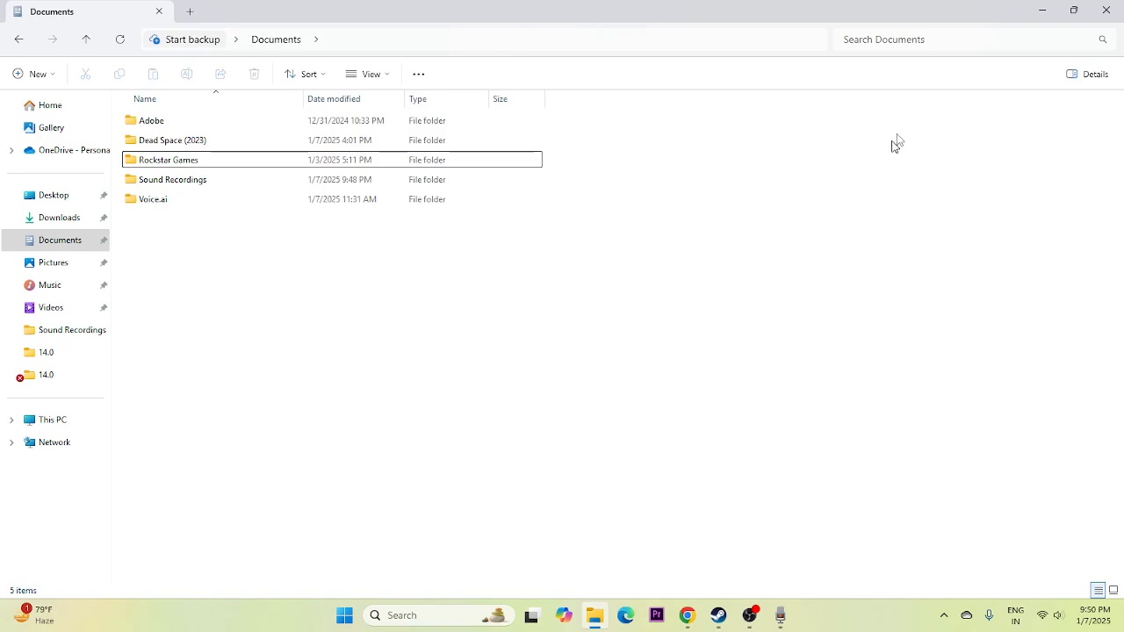
left_click(1105, 10)
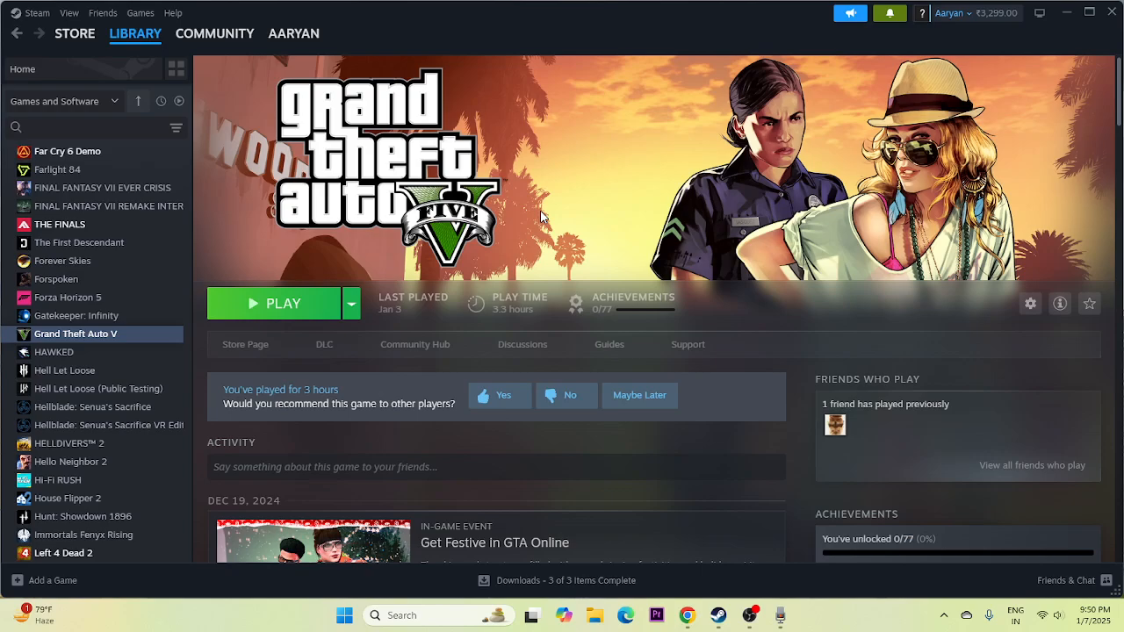
Open Control Panel and bring up the list of apps allowed through Windows Defender Firewall
left_click(427, 615)
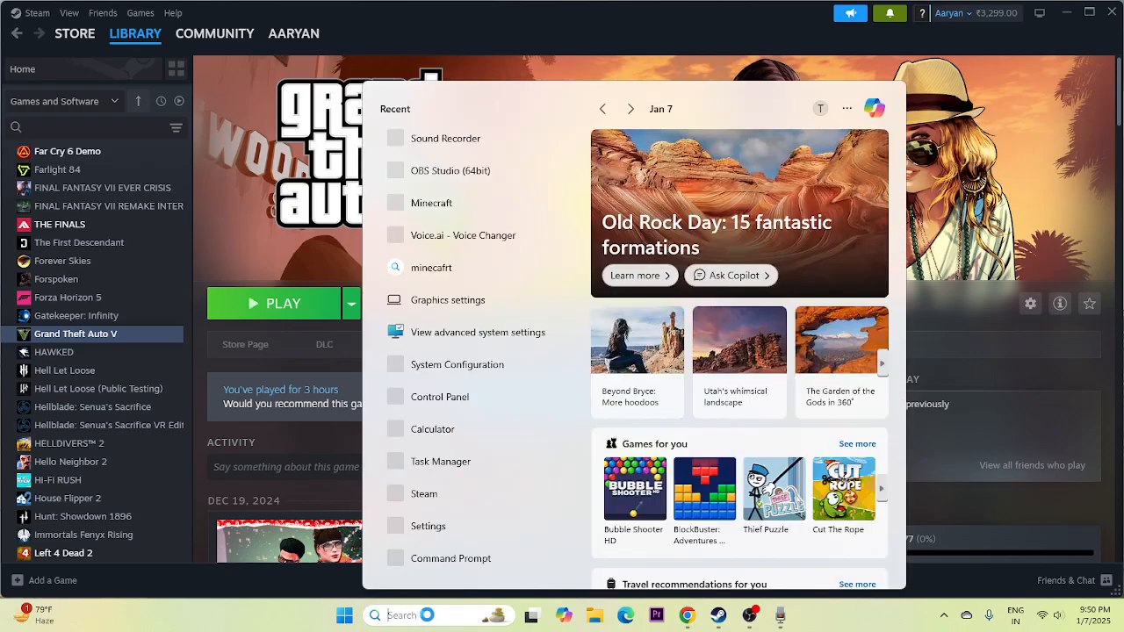
type("CONTROL PANEL")
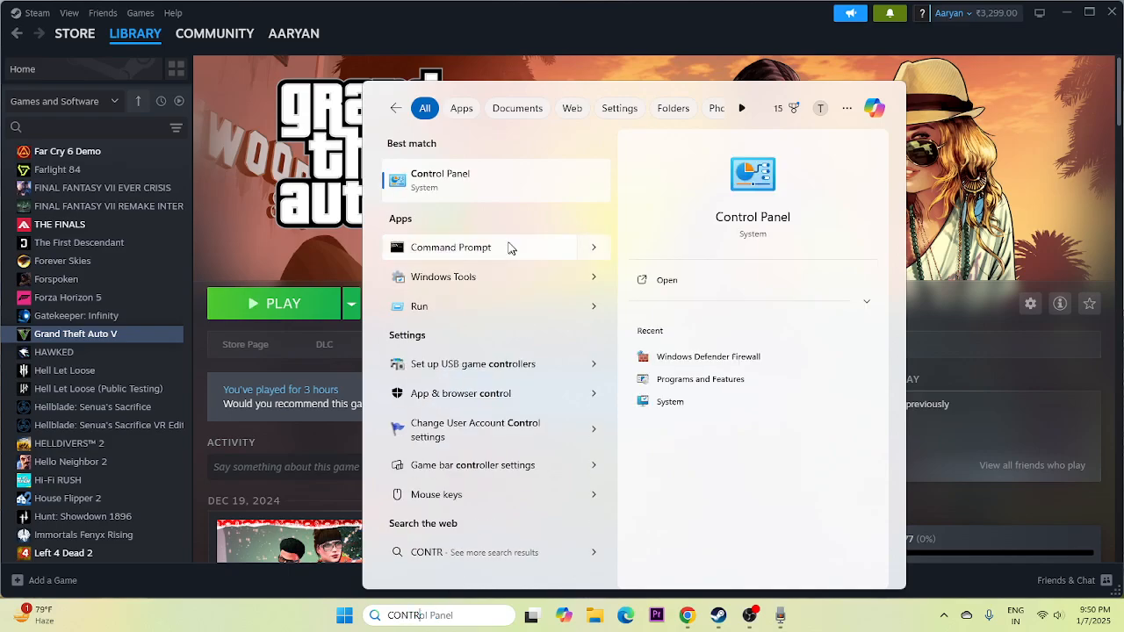
left_click(499, 188)
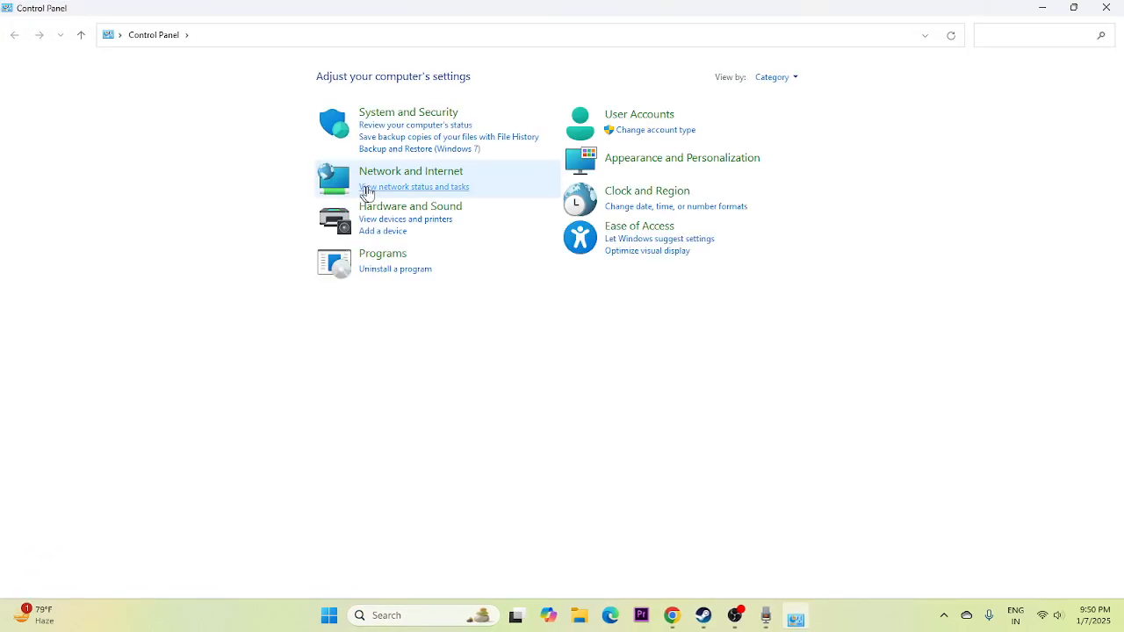
left_click(409, 116)
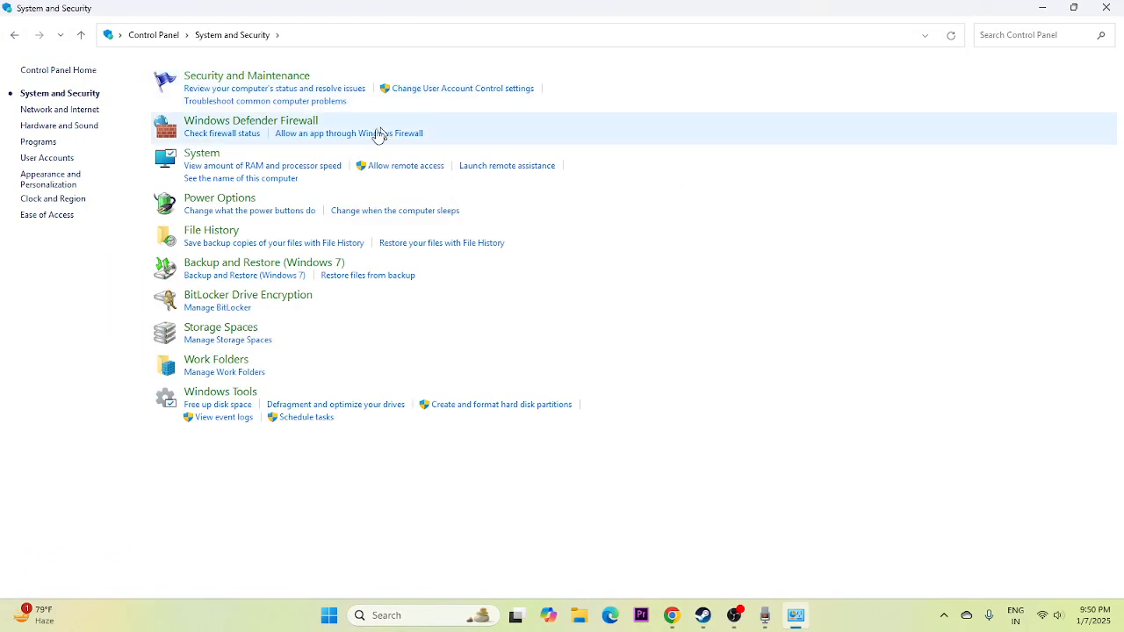
left_click(256, 123)
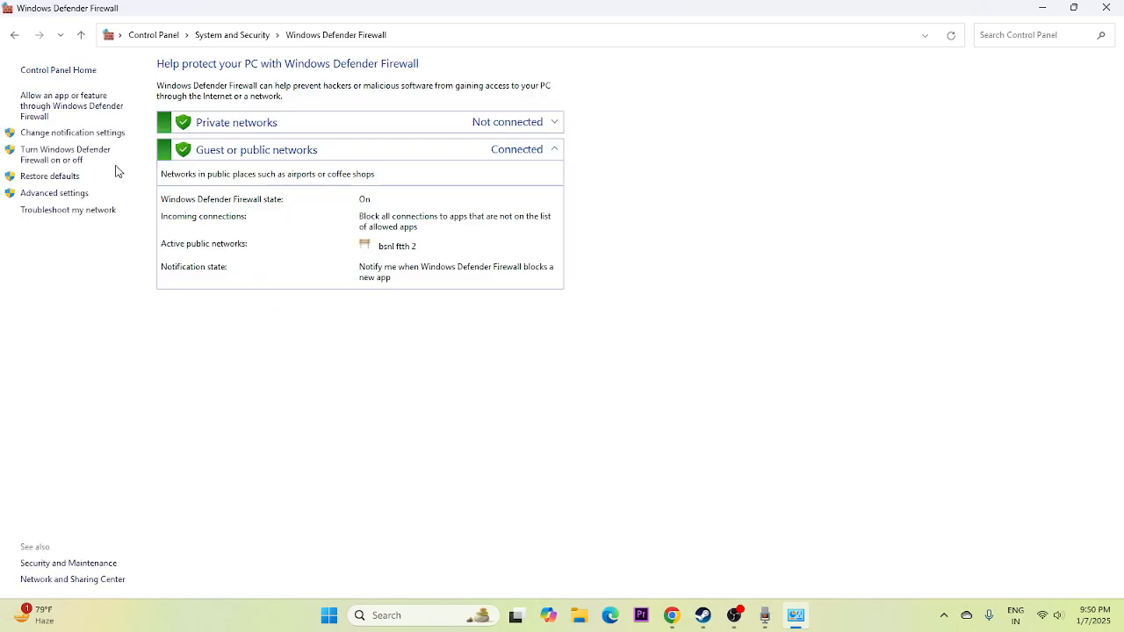
left_click(44, 101)
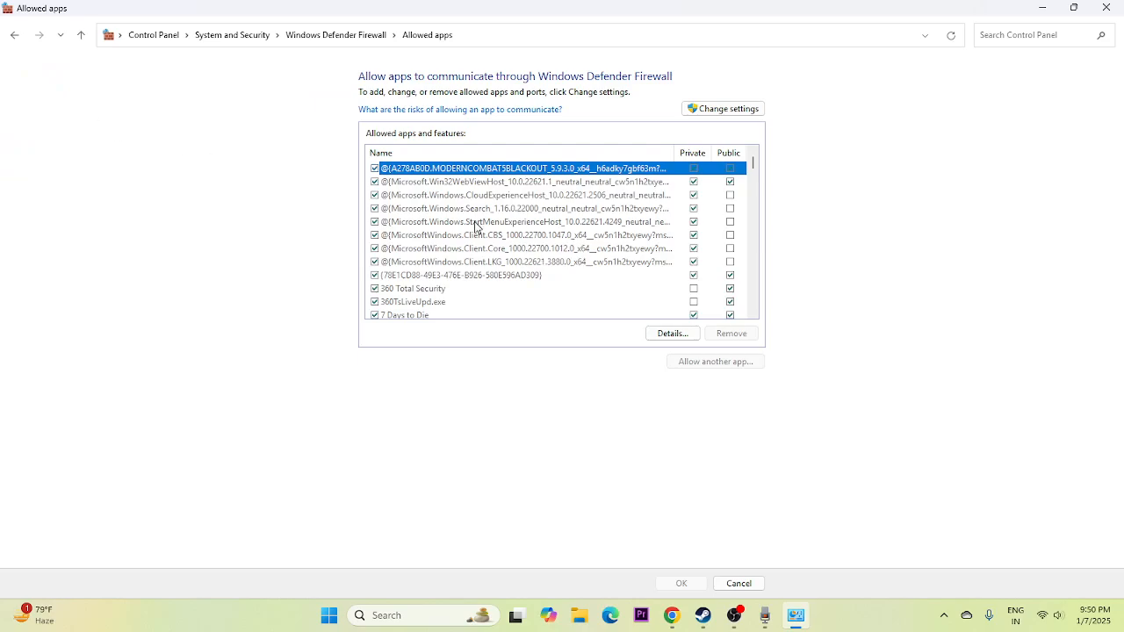
Check the firewall permissions for Grand Theft Auto V in the allowed apps list and close the window
scroll(475, 227, "down", 5)
scroll(474, 227, "down", 12)
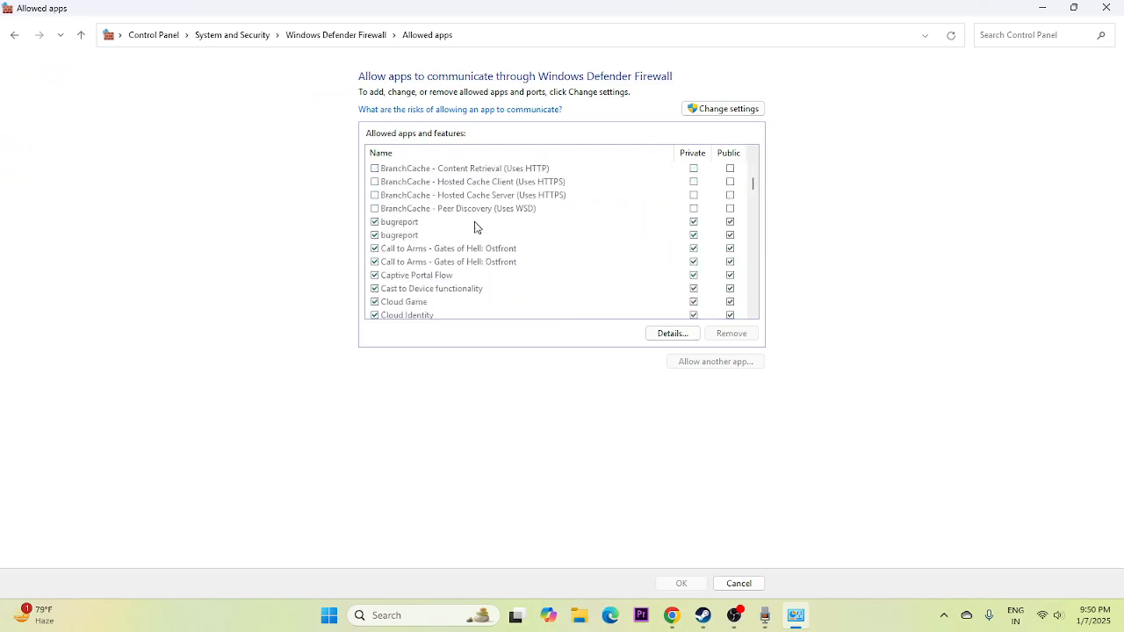
scroll(475, 226, "down", 15)
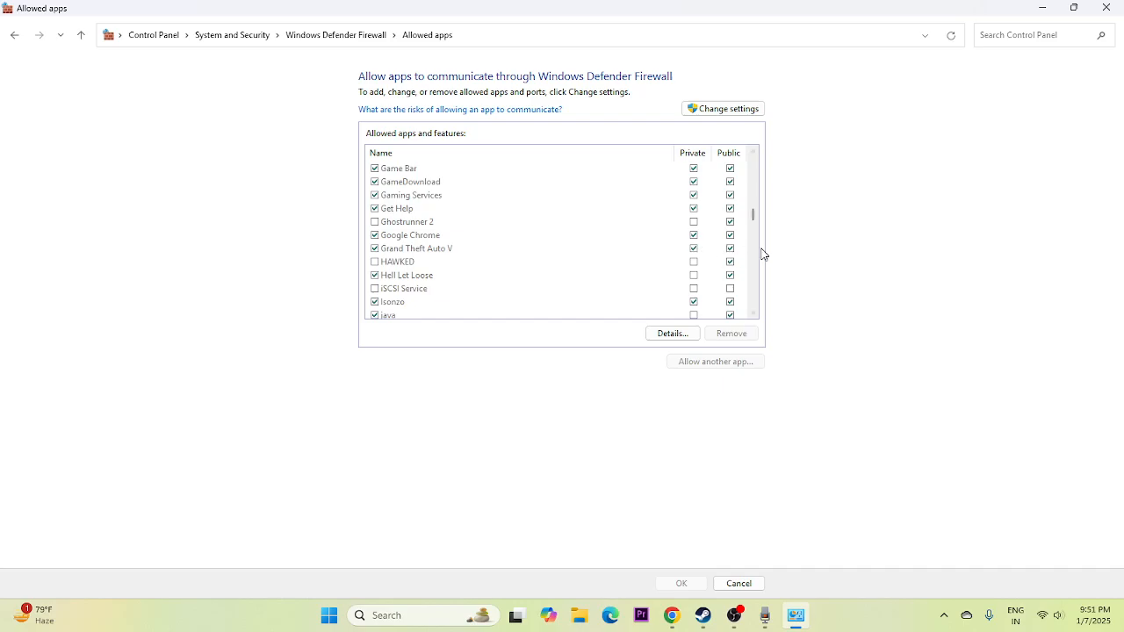
left_click(1105, 9)
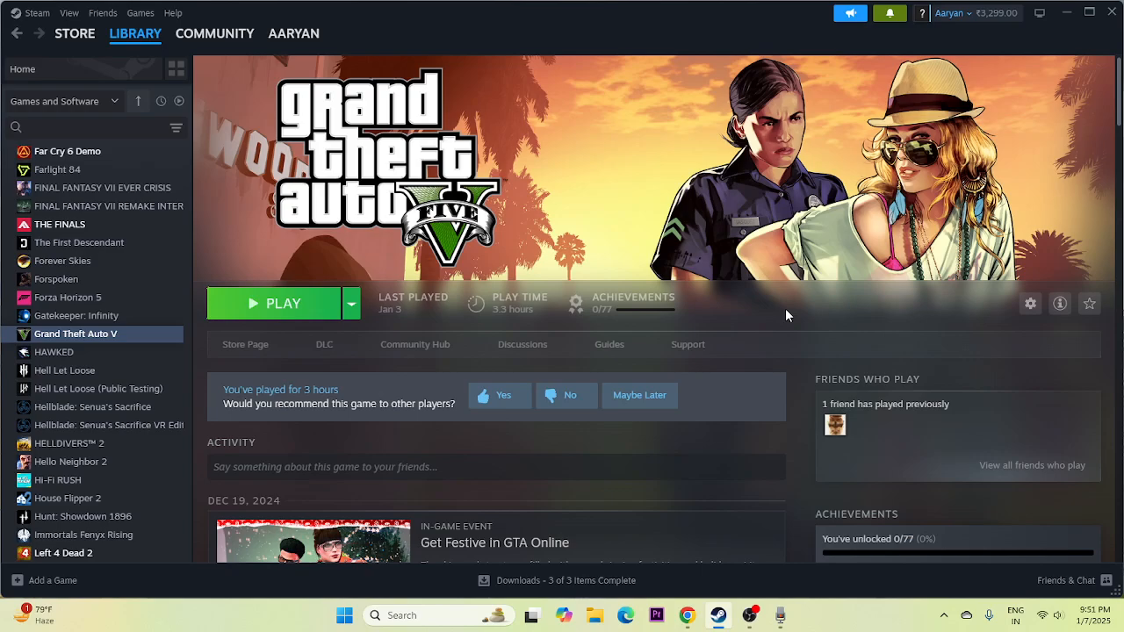
Search Windows for System Configuration, open it and show its list of services
left_click(424, 617)
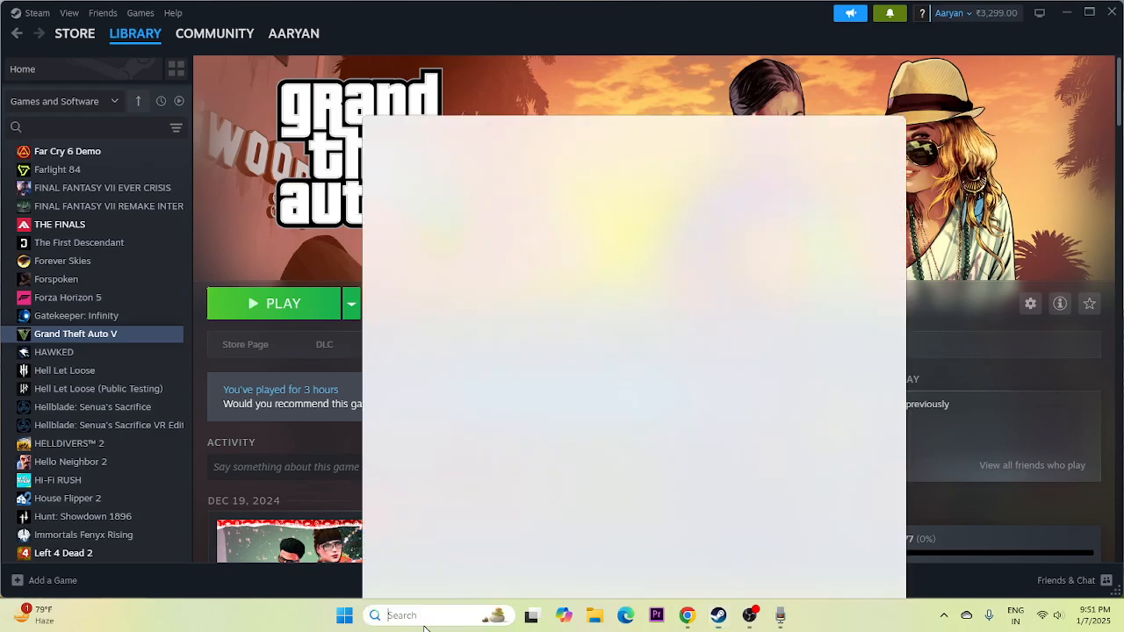
type("SYSTEM")
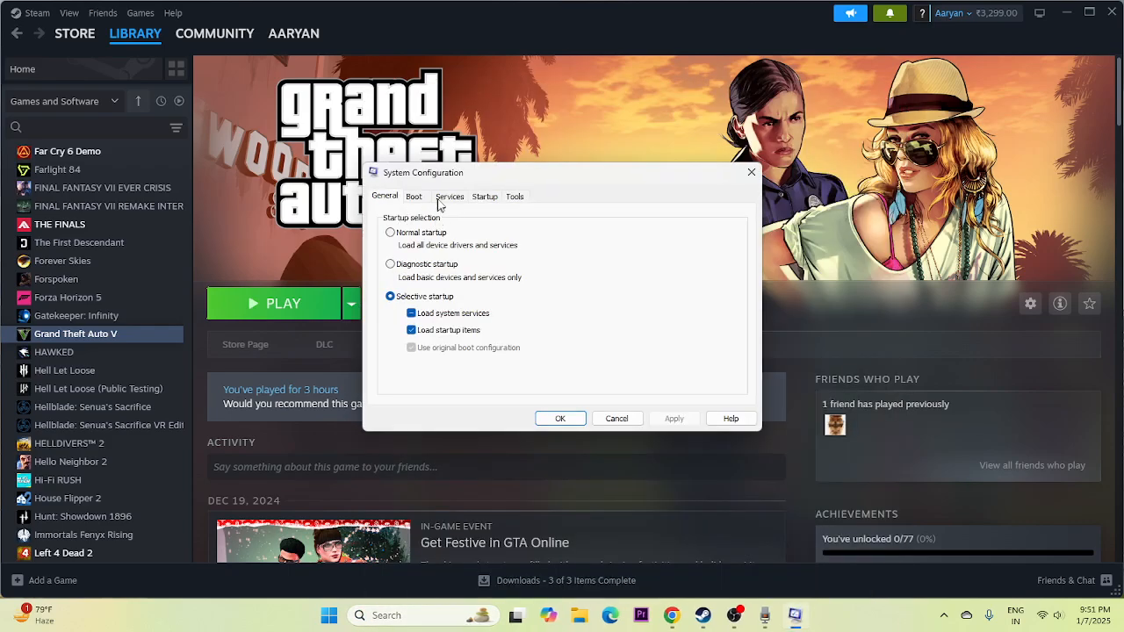
left_click(449, 197)
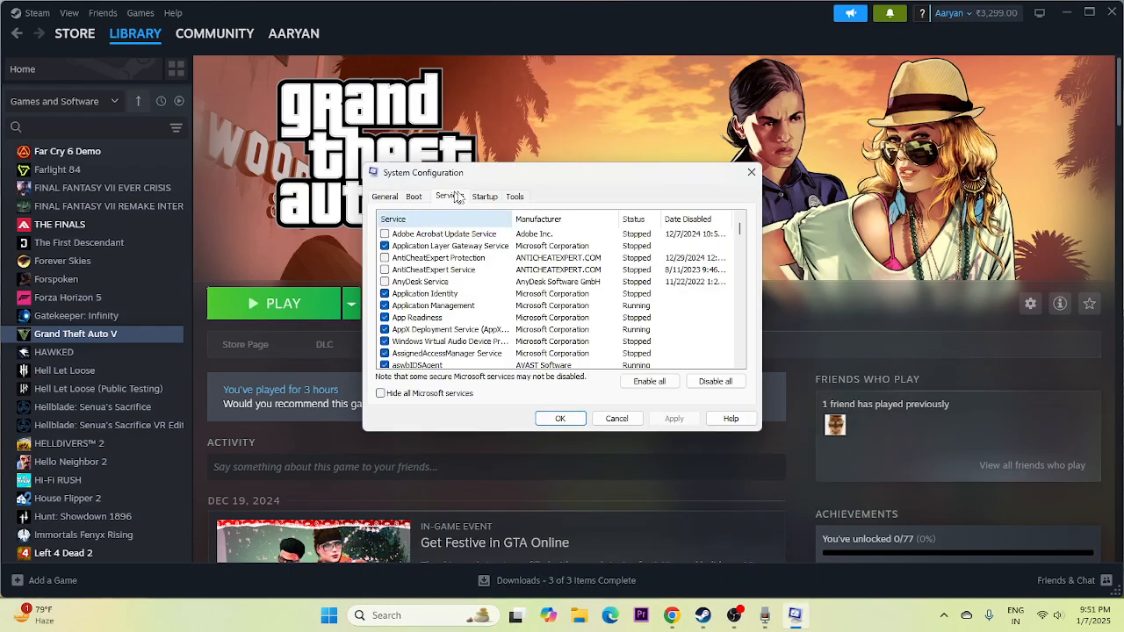
Disable all services, toggle the hiding of Microsoft services, apply the changes and exit System Configuration without restarting
left_click(707, 382)
left_click(381, 395)
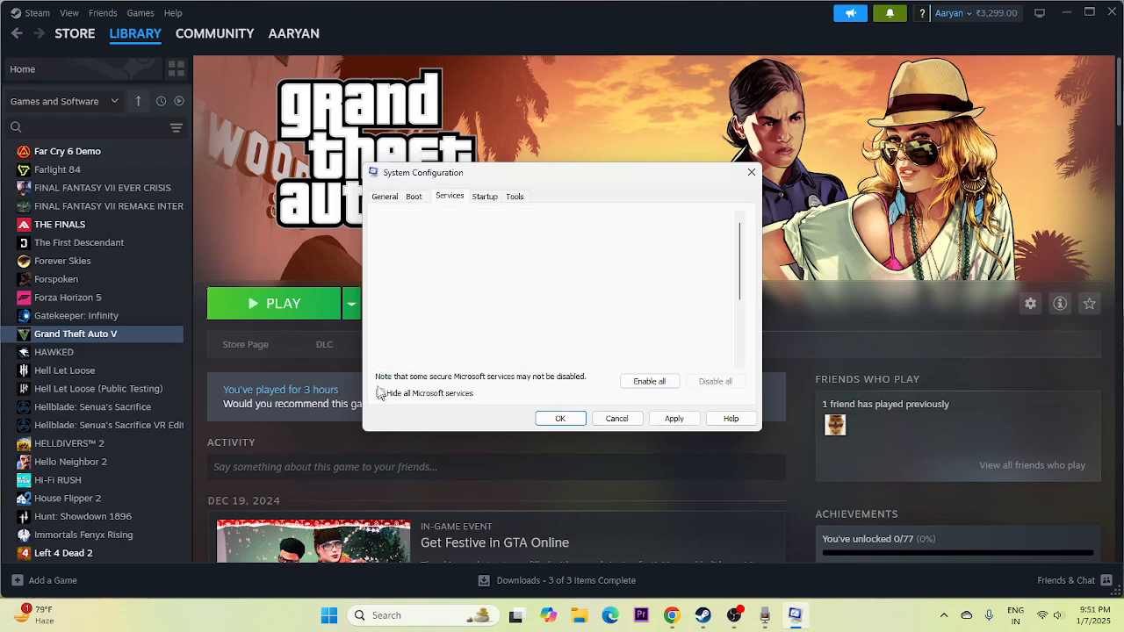
left_click(673, 419)
left_click(558, 418)
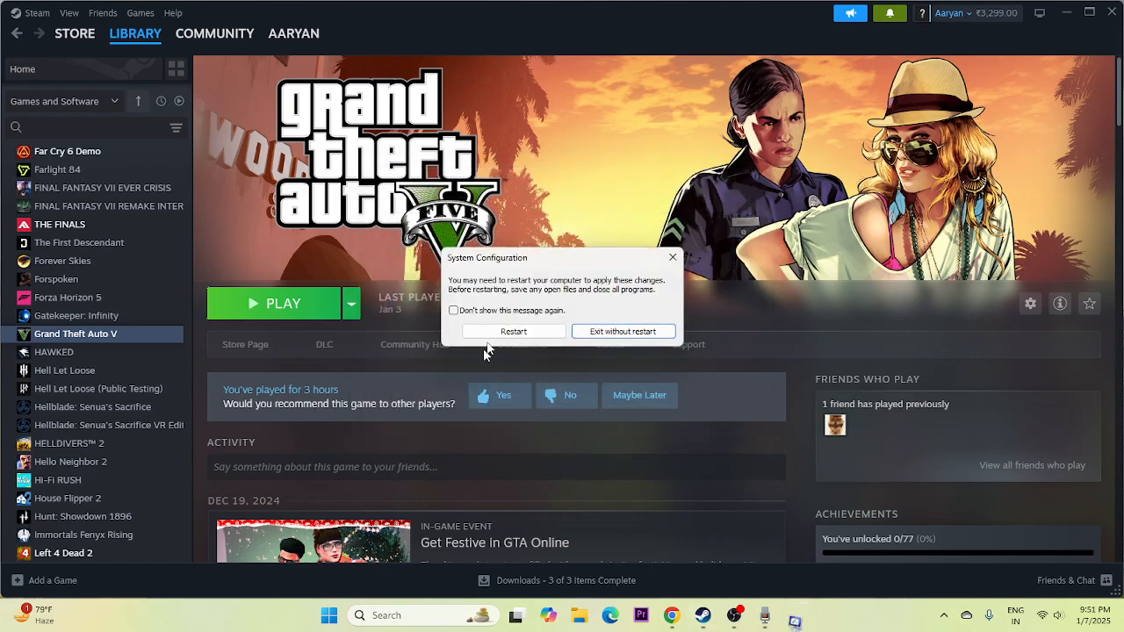
left_click(643, 330)
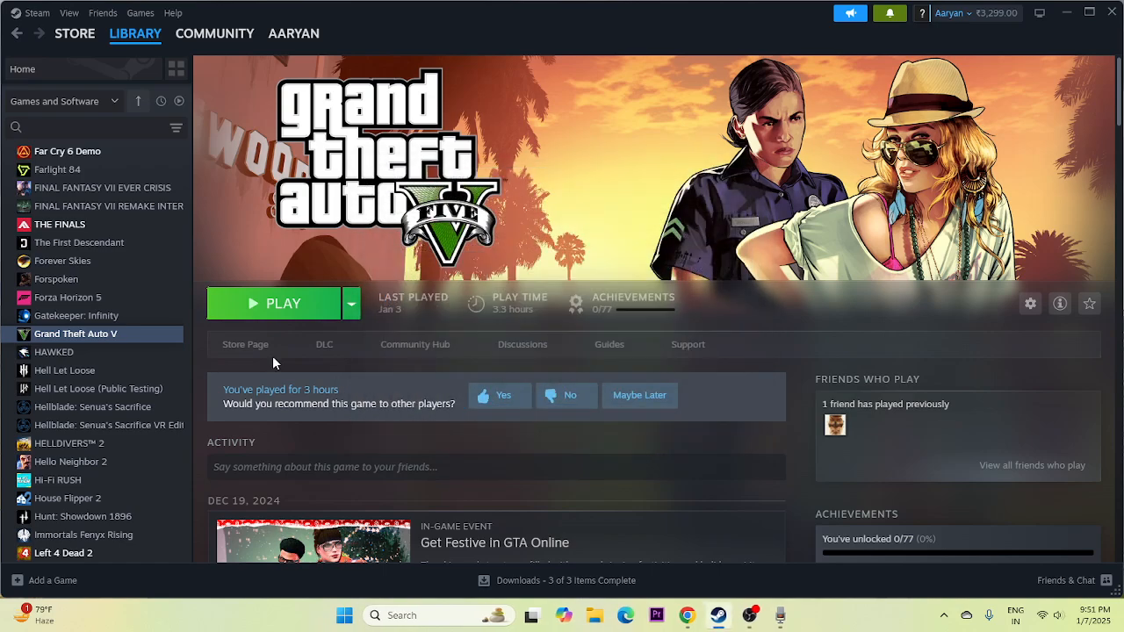
Look through Grand Theft Auto V's store page in Steam and return to its library page
left_click(237, 347)
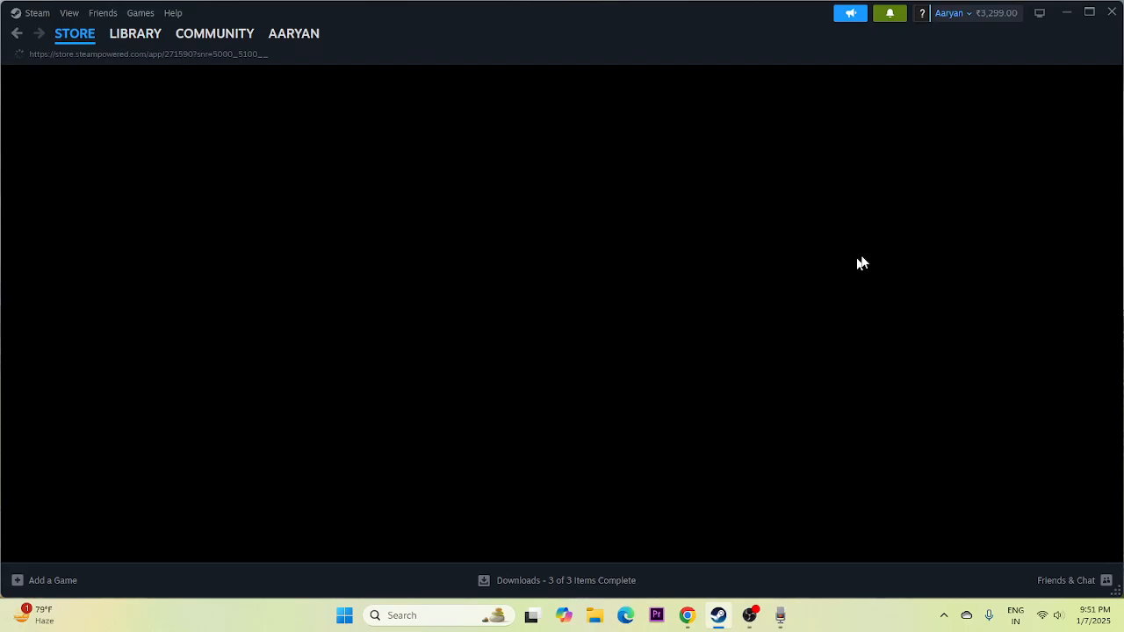
scroll(1016, 250, "down", 3)
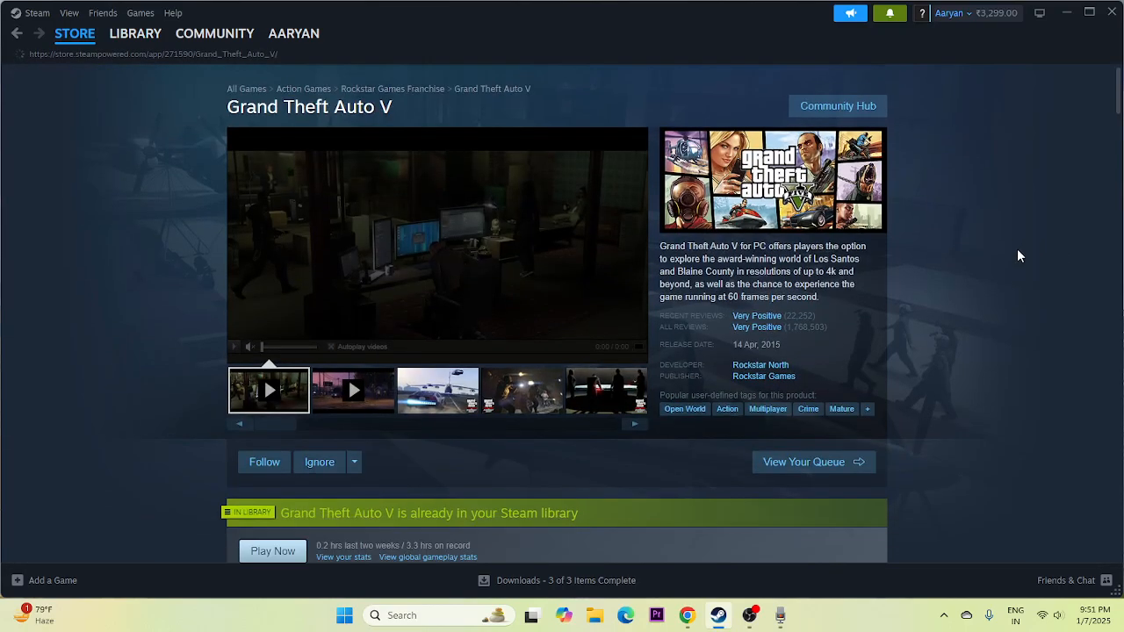
scroll(1018, 255, "down", 2)
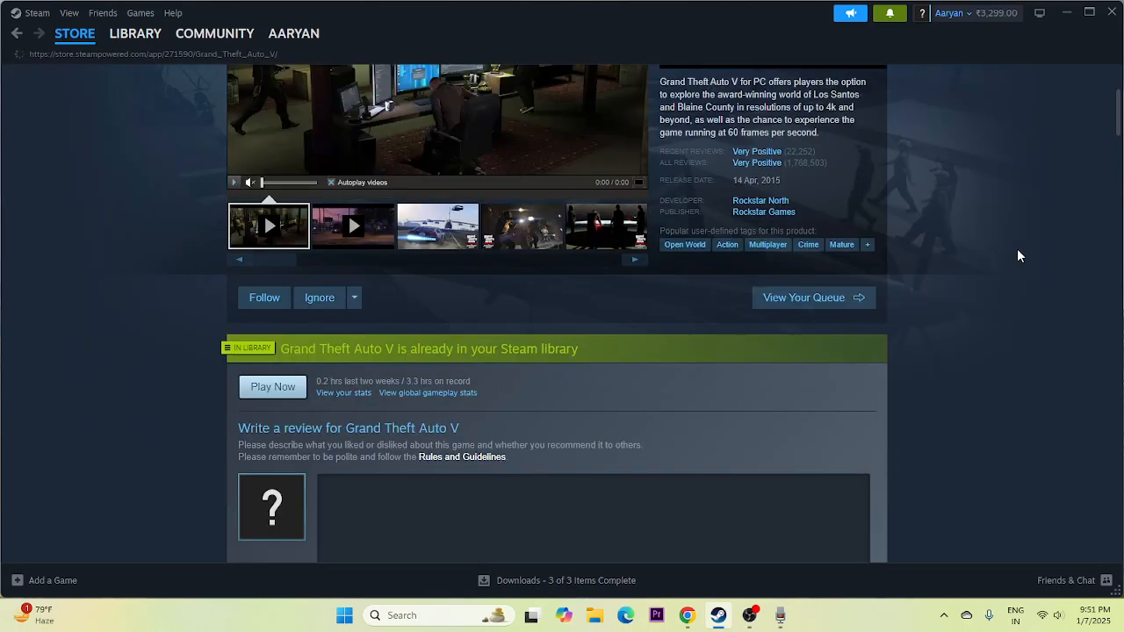
scroll(1017, 264, "down", 8)
scroll(1013, 286, "up", 8)
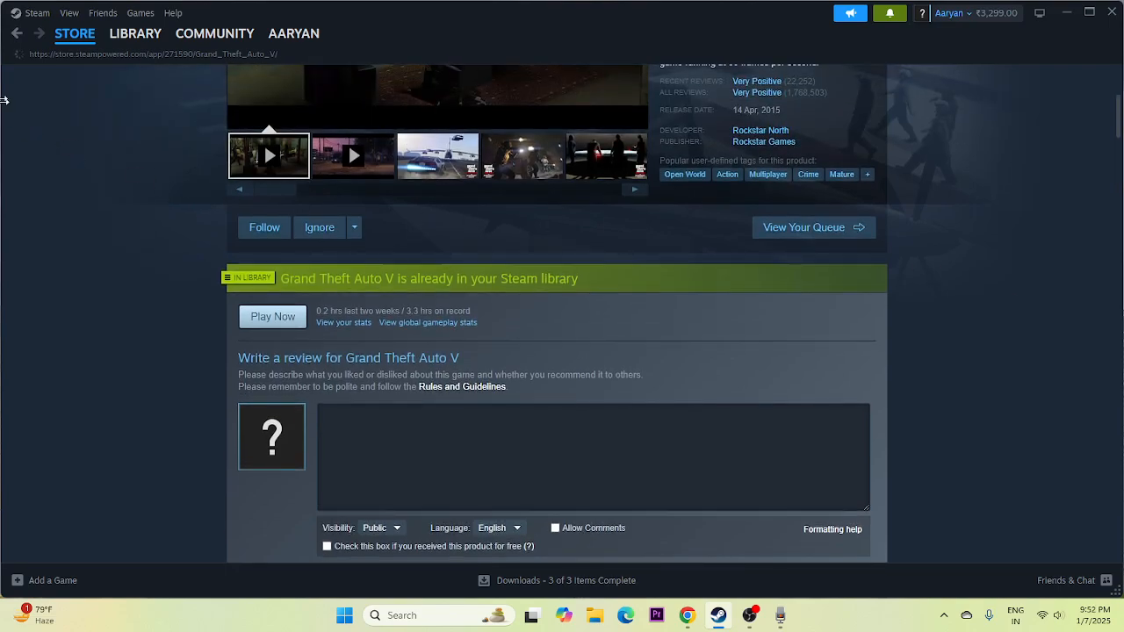
left_click(14, 35)
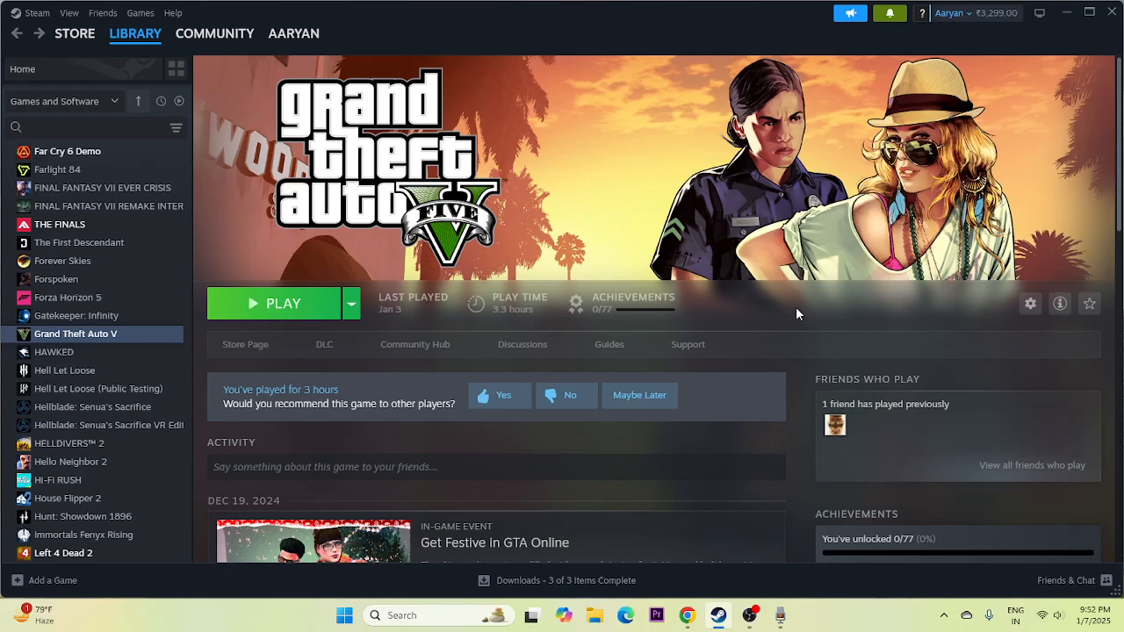
Open Grand Theft Auto V's properties and turn off the Steam Overlay while in-game
right_click(56, 337)
left_click(85, 446)
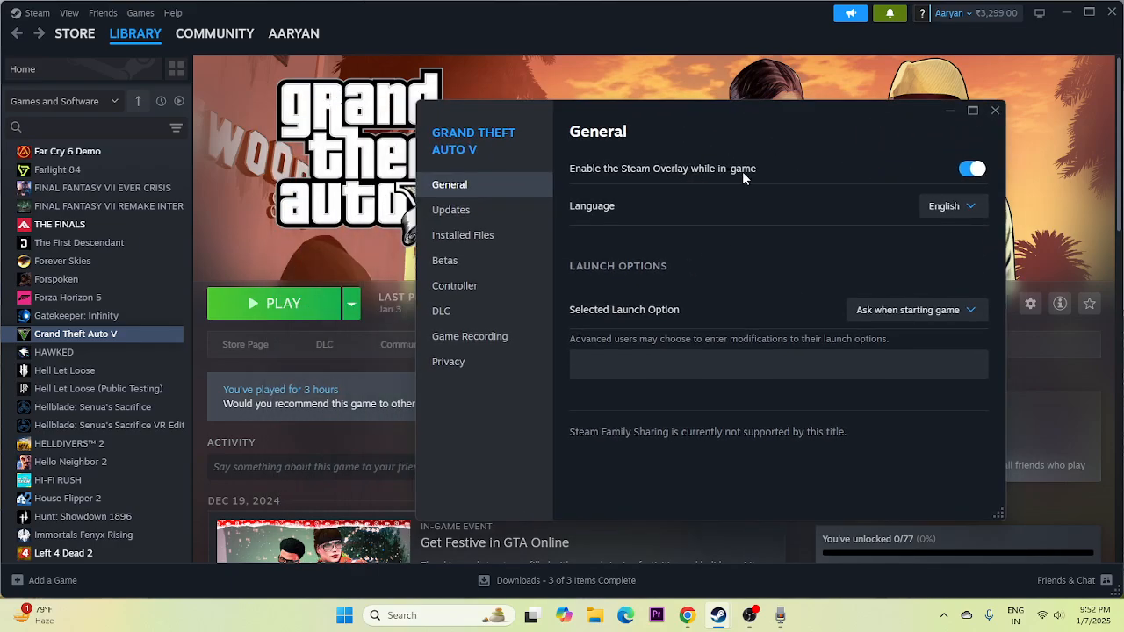
left_click(972, 168)
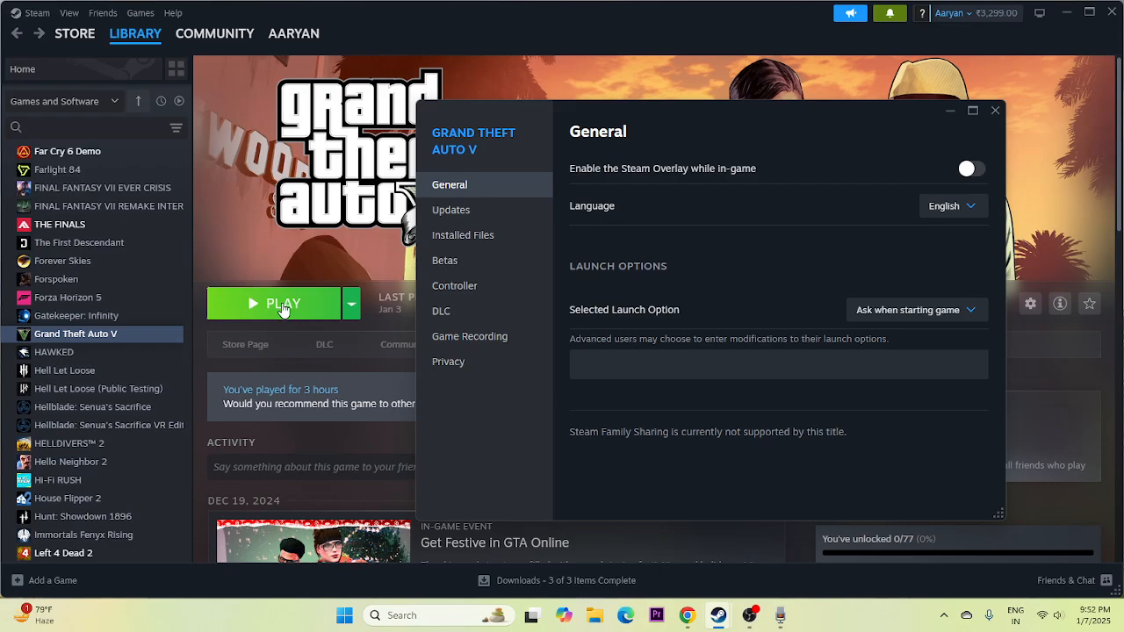
left_click(967, 171)
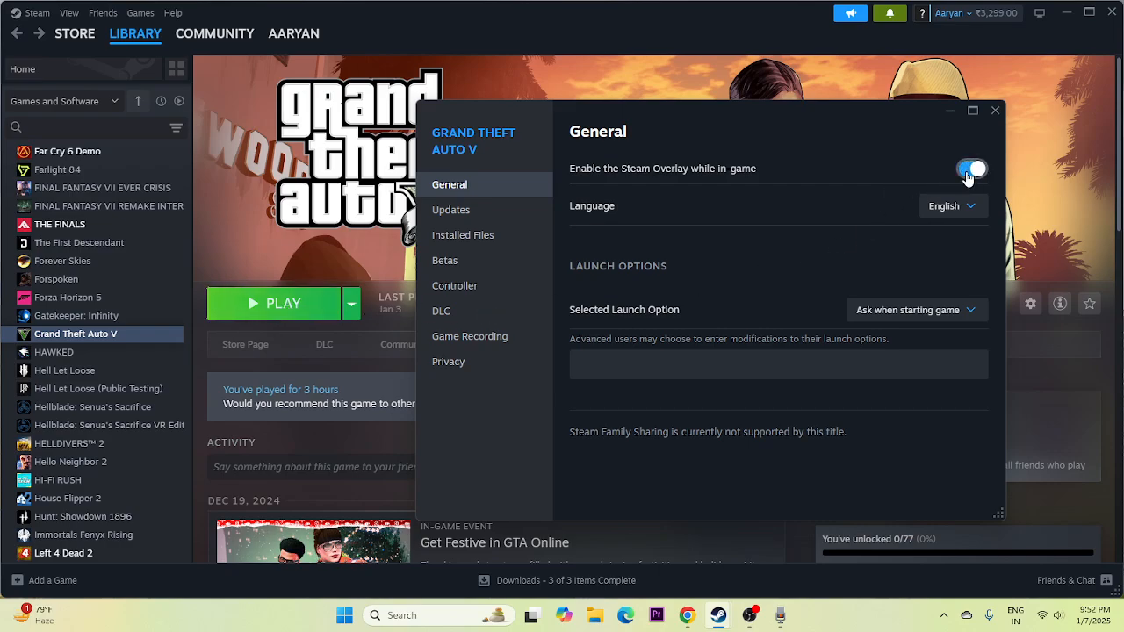
left_click(963, 174)
Try -DX11 as Grand Theft Auto V's launch option, erase it and close the game properties
left_click(607, 365)
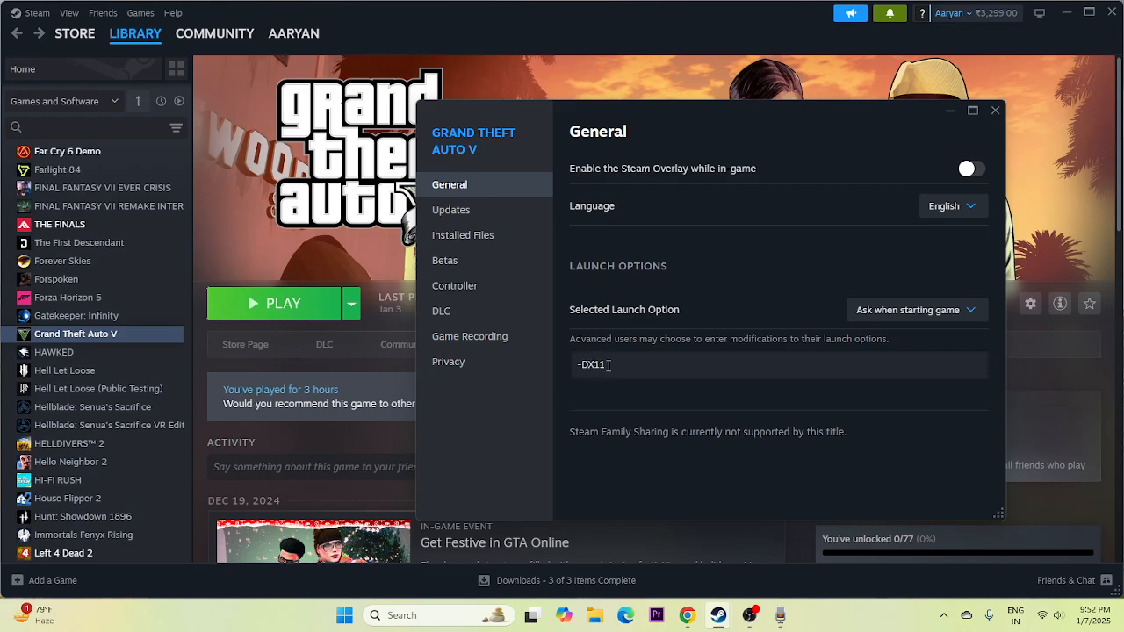
key("BackSpace")
key("BackSpace")
key("BackSpace")
left_click(995, 110)
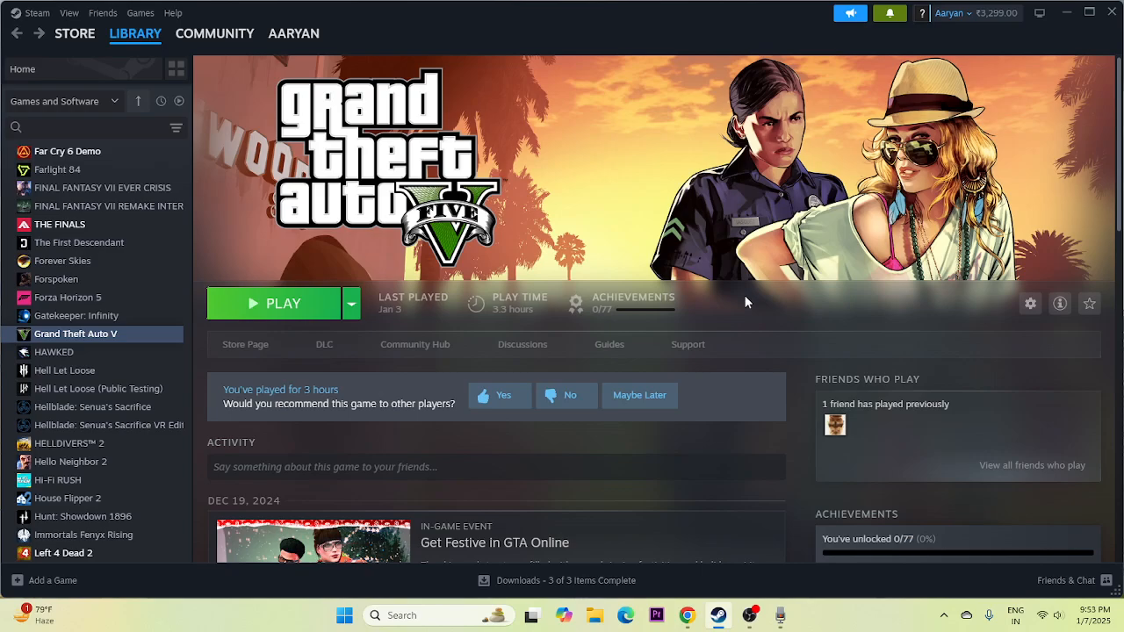
Open Task Manager and maximize its window
right_click(349, 612)
left_click(352, 444)
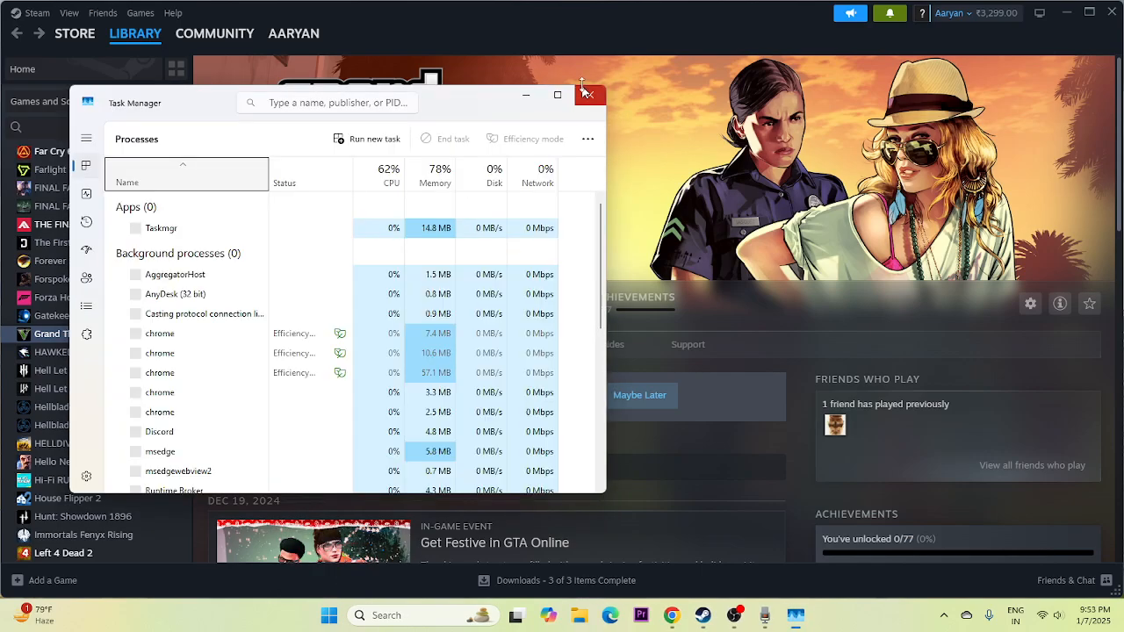
left_click(559, 94)
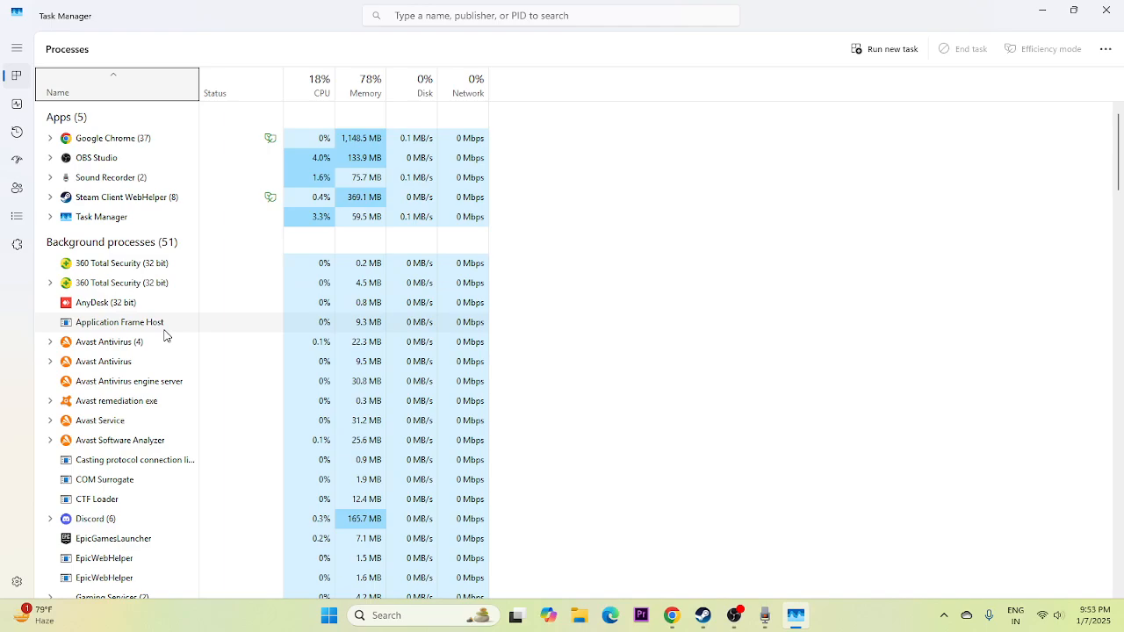
End the Discord and EpicGamesLauncher background processes and minimize Task Manager
scroll(166, 330, "down", 2)
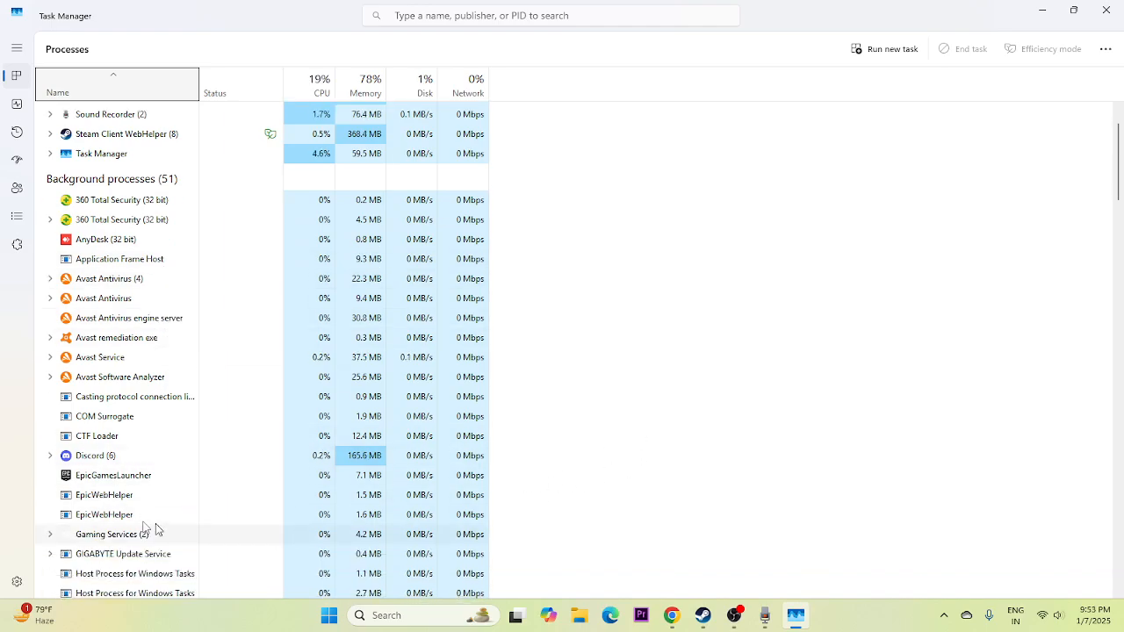
right_click(102, 457)
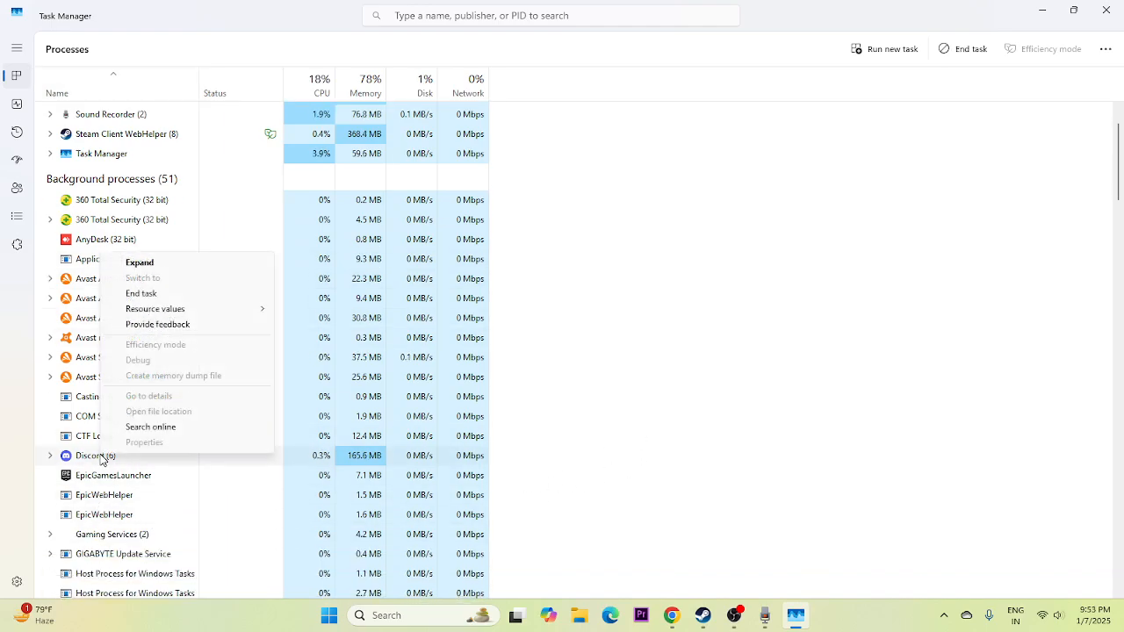
left_click(182, 294)
right_click(146, 474)
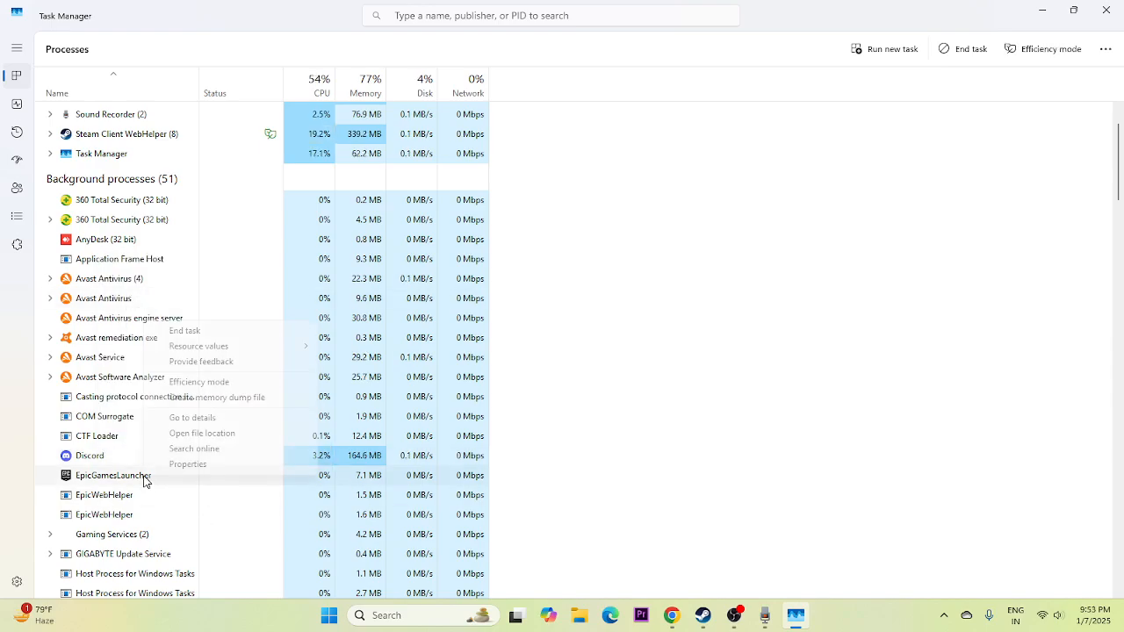
left_click(207, 337)
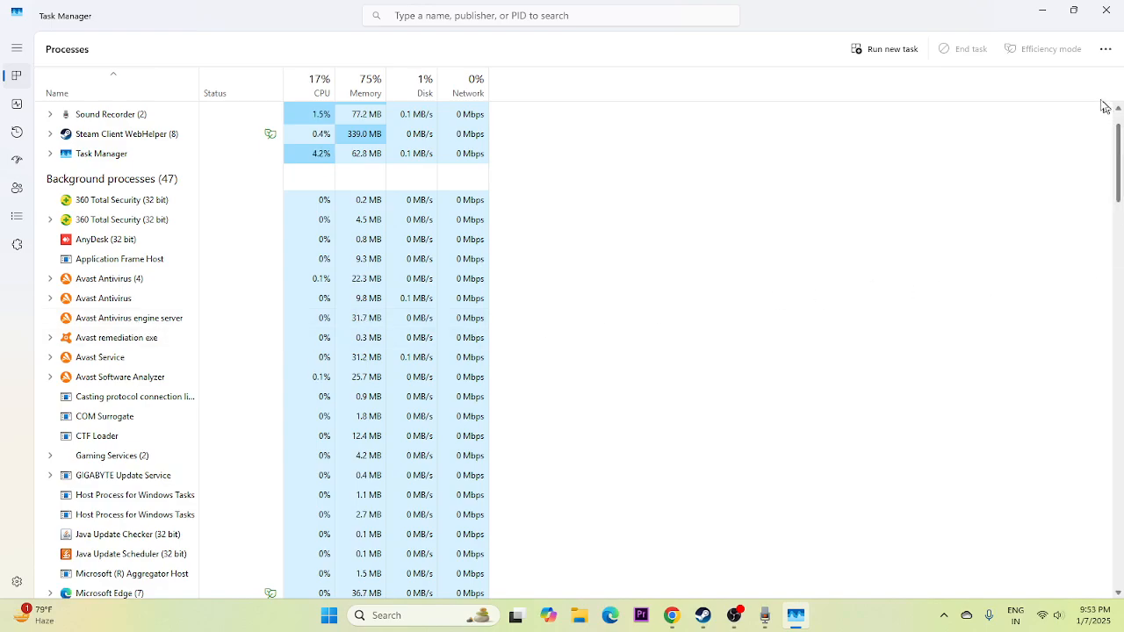
left_click(1042, 12)
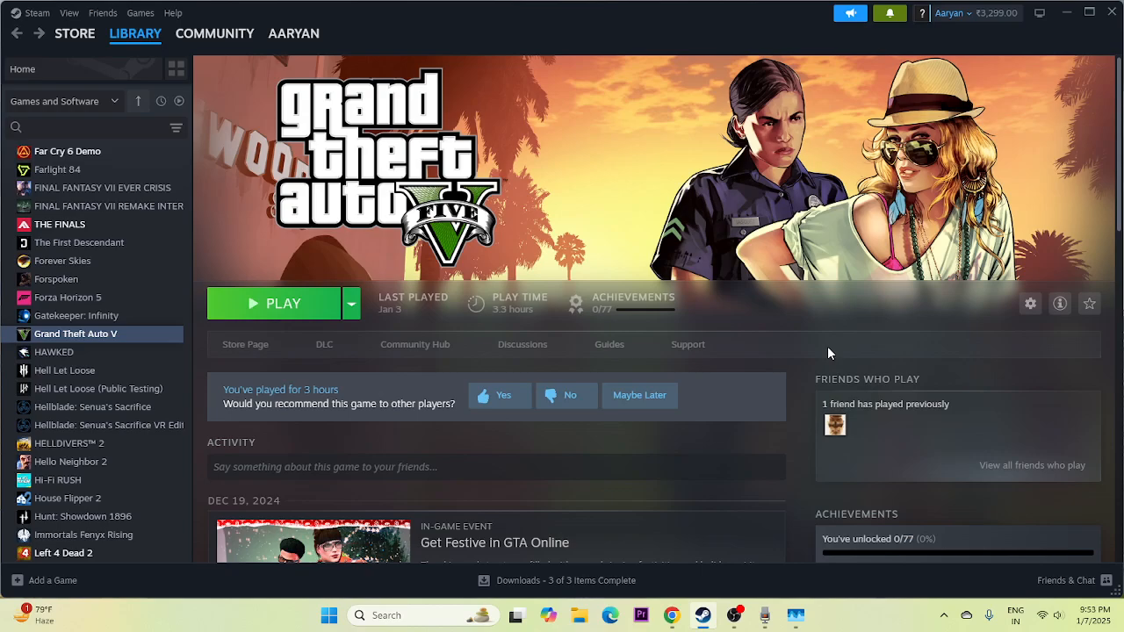
Search Windows for "graph" and open the Graphics settings page
left_click(400, 619)
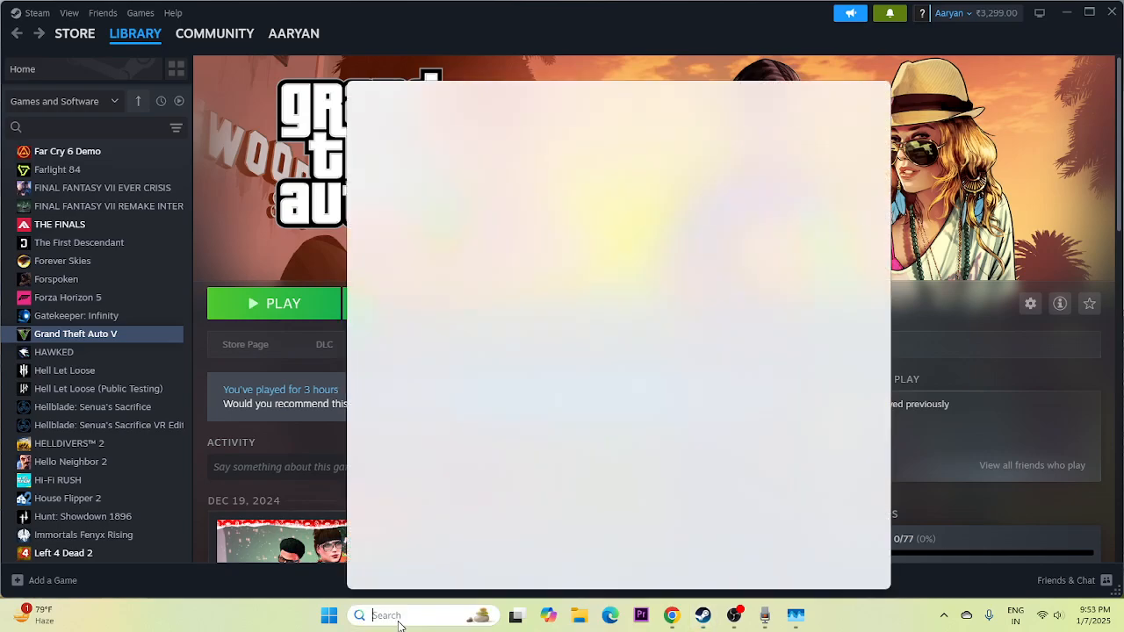
type("graph")
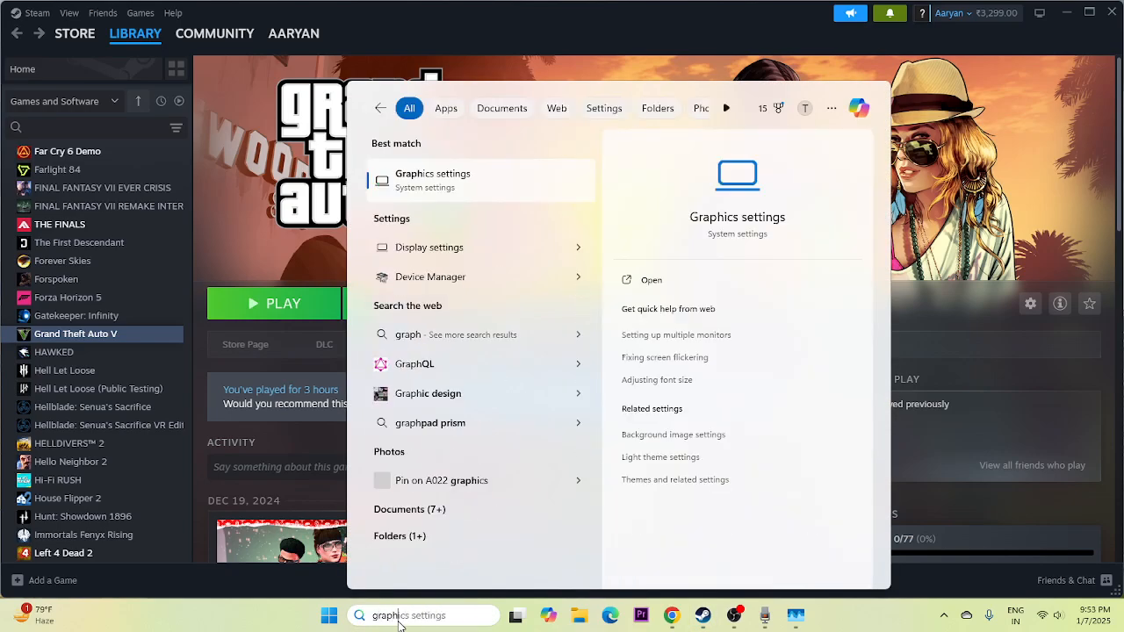
left_click(481, 184)
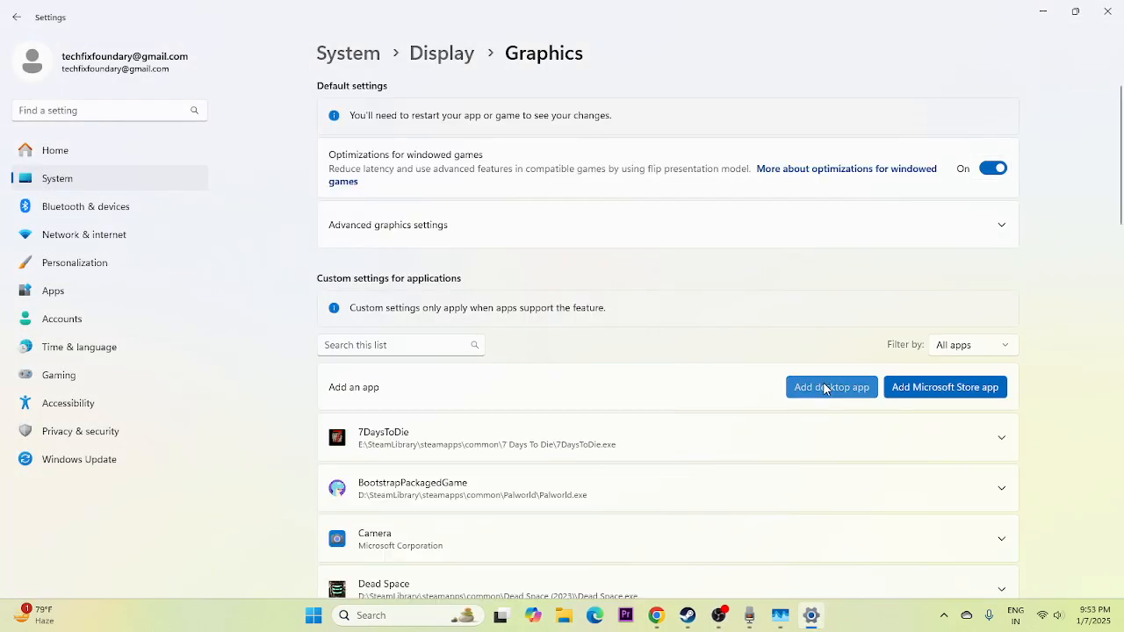
Add the desktop app GTA5 from E:\SteamLibrary\steamapps\common\Grand Theft Auto V to the custom graphics settings list
left_click(825, 389)
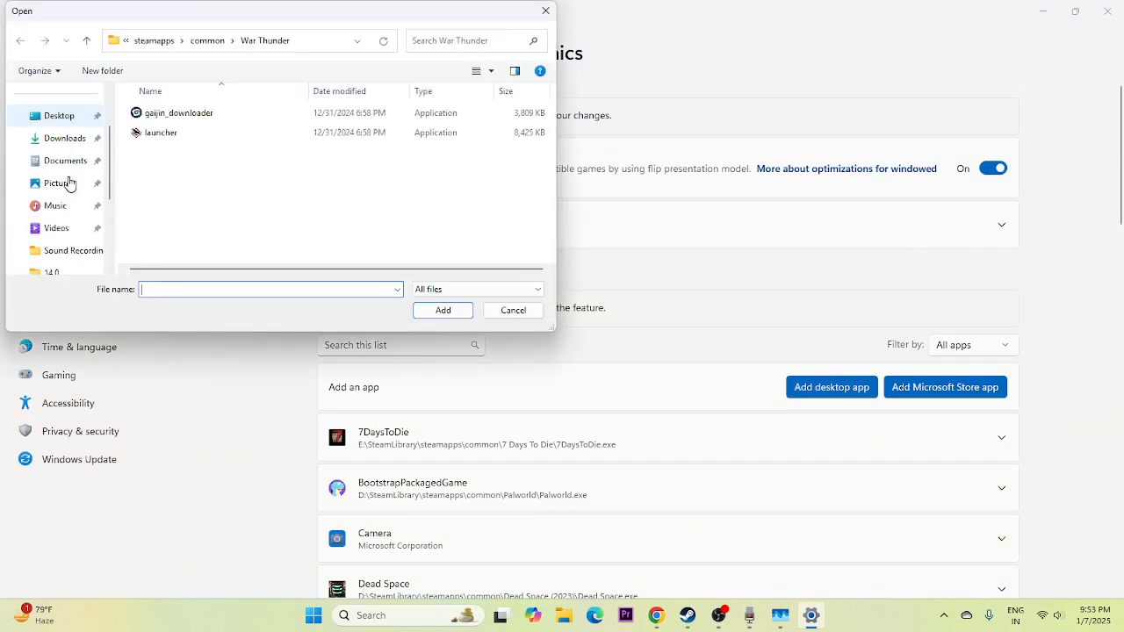
scroll(70, 232, "down", 2)
left_click(74, 207)
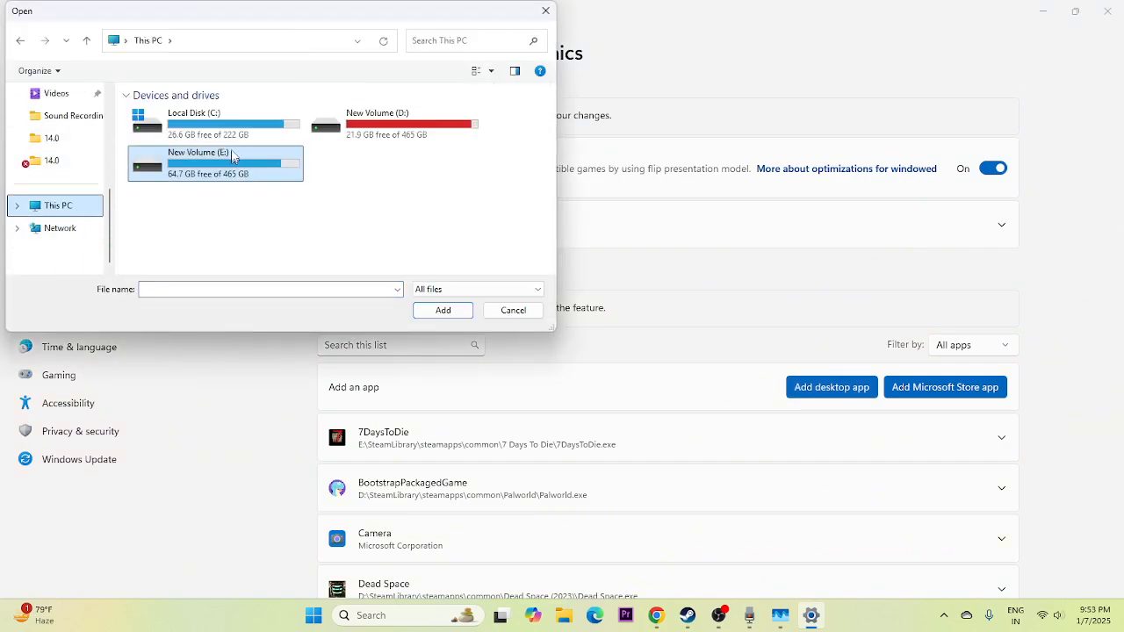
double_click(191, 169)
double_click(183, 132)
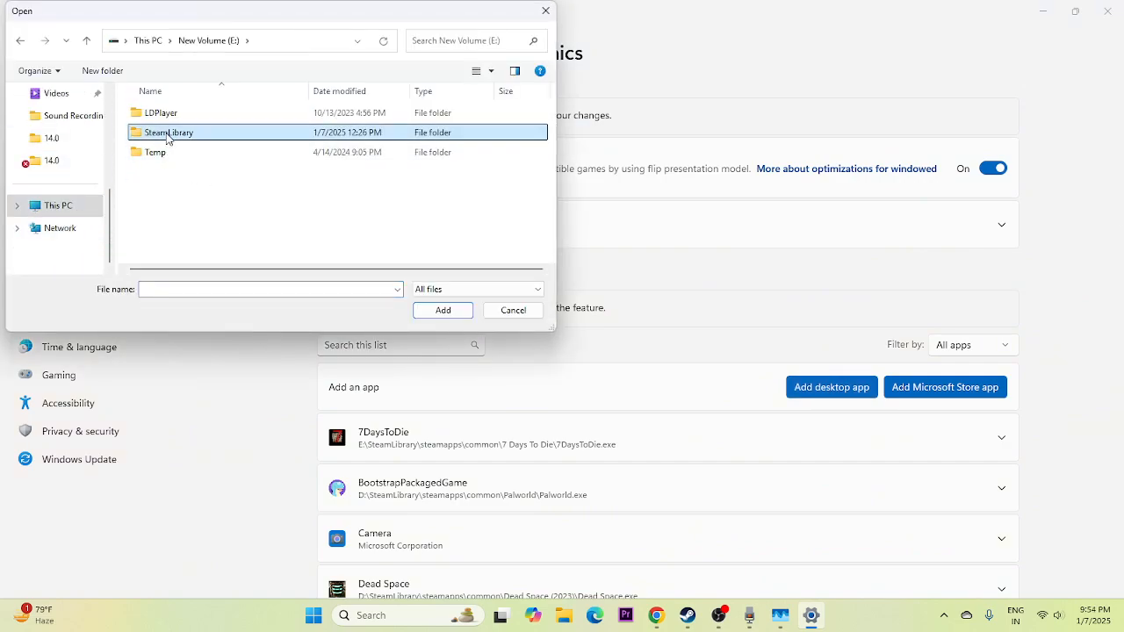
double_click(169, 114)
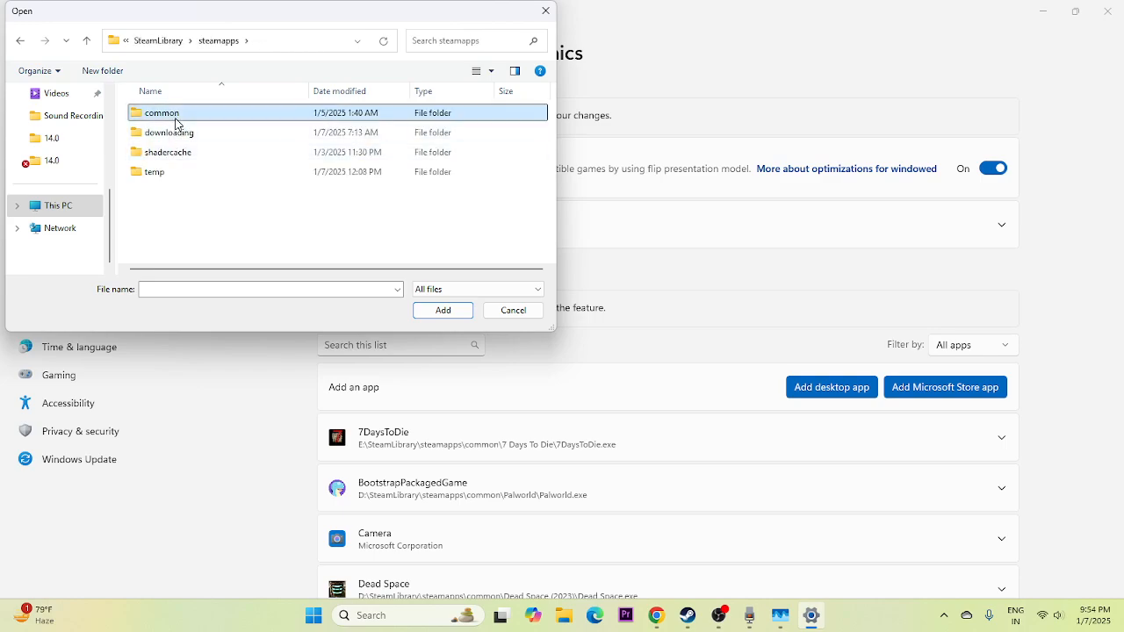
double_click(172, 116)
double_click(180, 171)
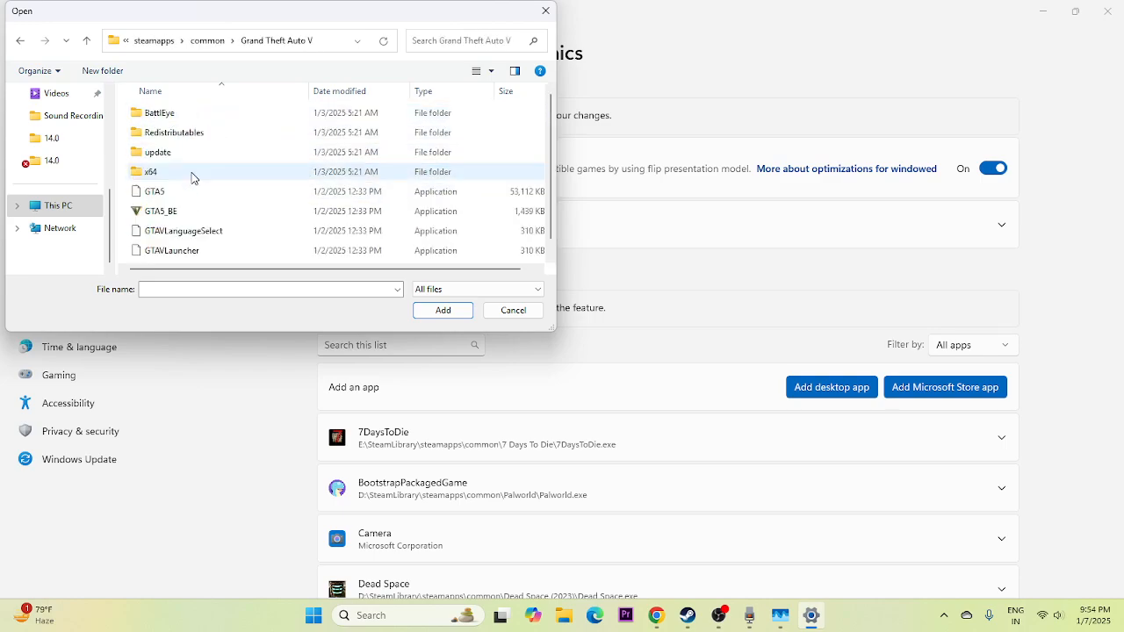
scroll(210, 166, "down", 1)
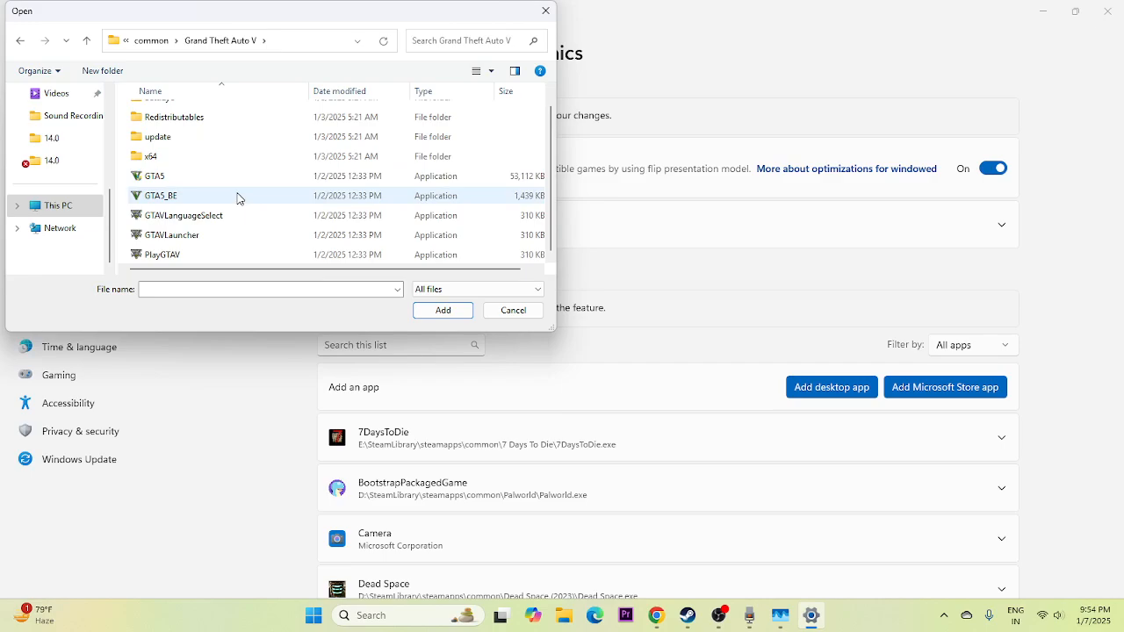
left_click(200, 179)
left_click(442, 310)
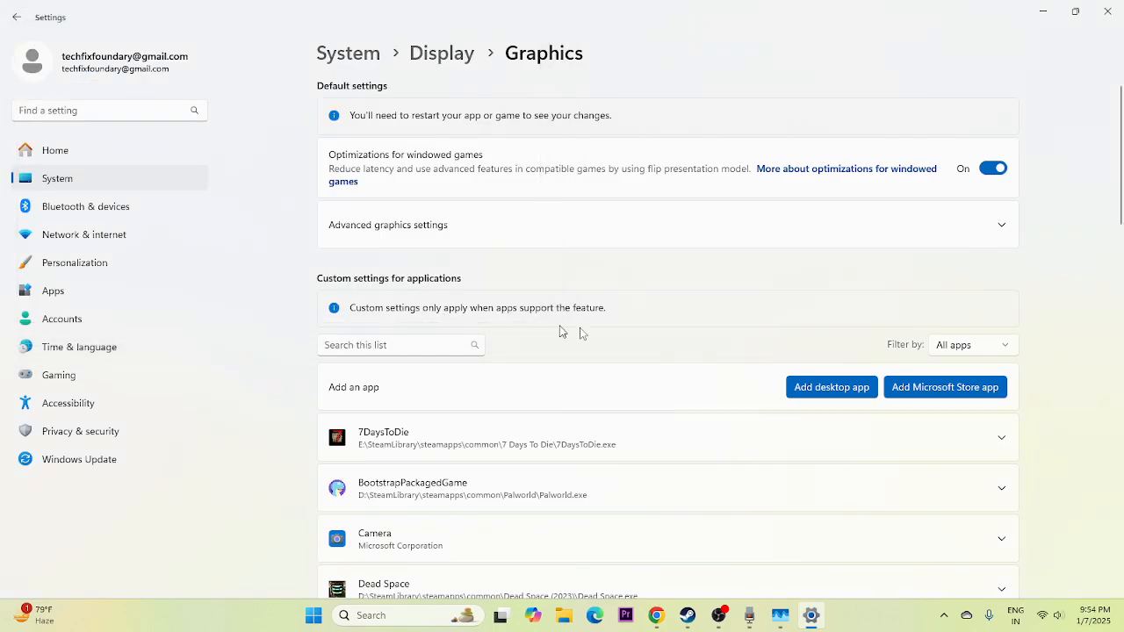
Set Grand Theft Auto V's GPU preference to High Performance (NVIDIA GeForce GTX 1650 SUPER) and close Settings
scroll(1054, 303, "down", 6)
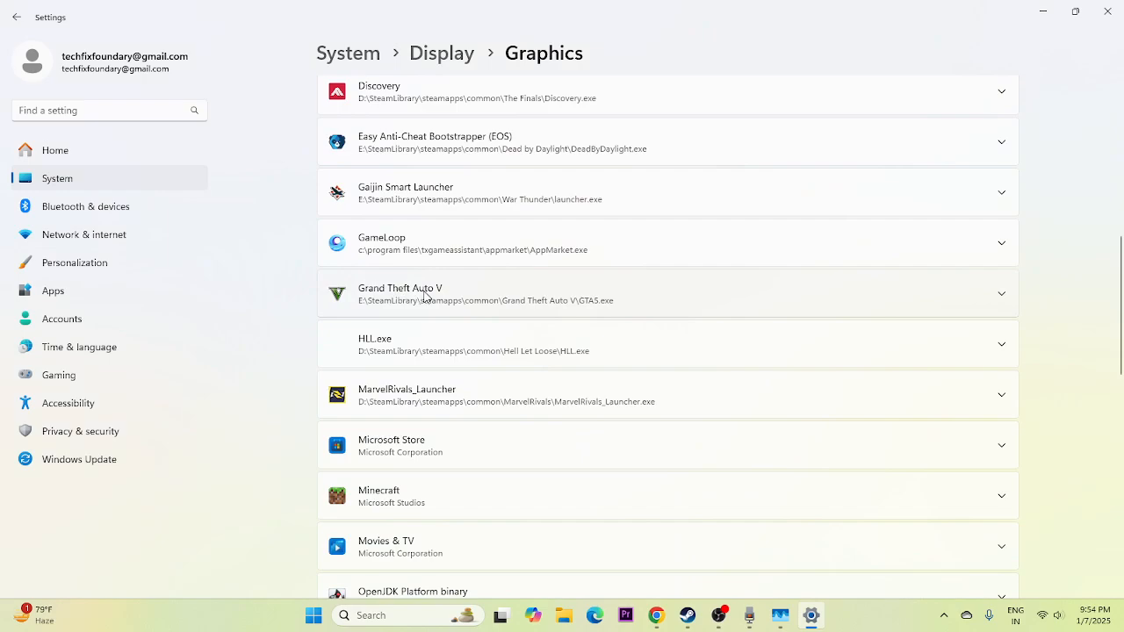
left_click(1001, 297)
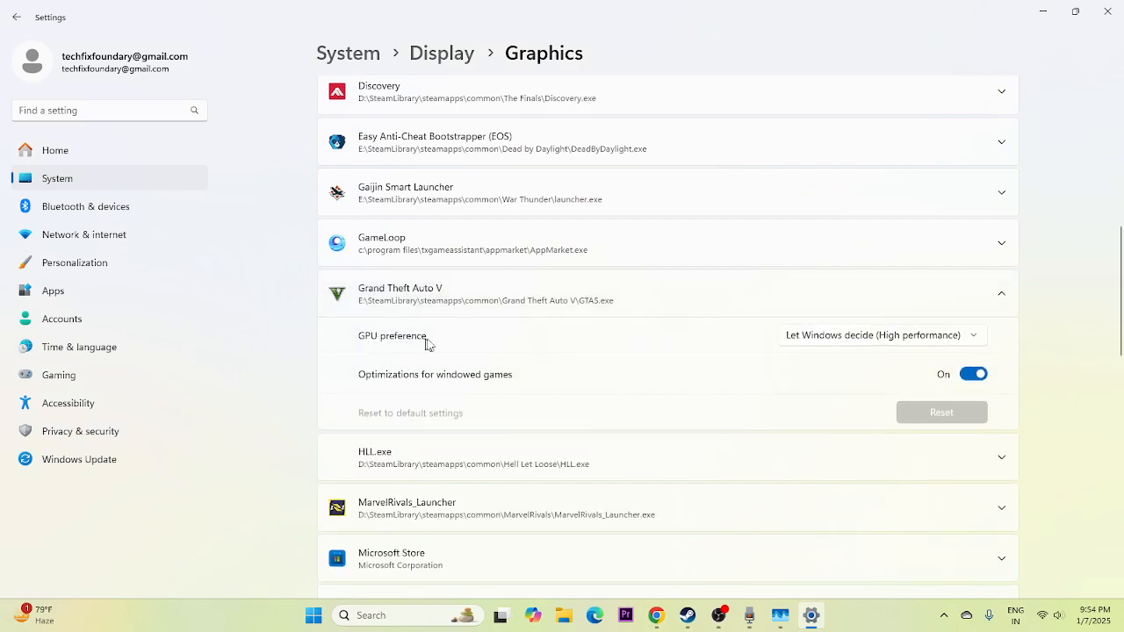
left_click(976, 341)
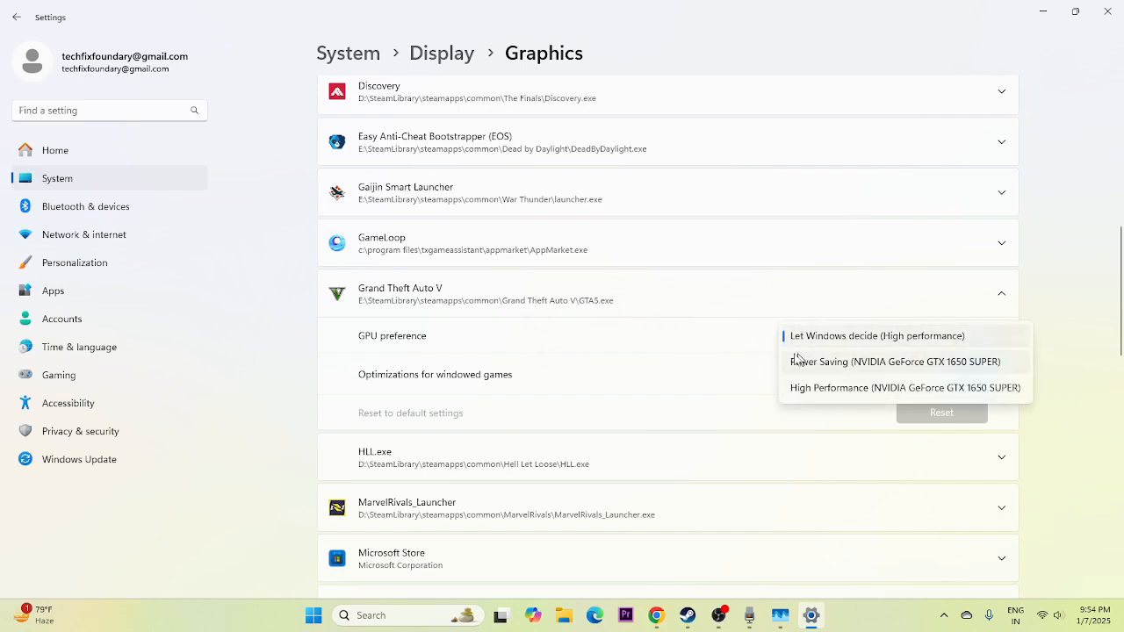
left_click(863, 391)
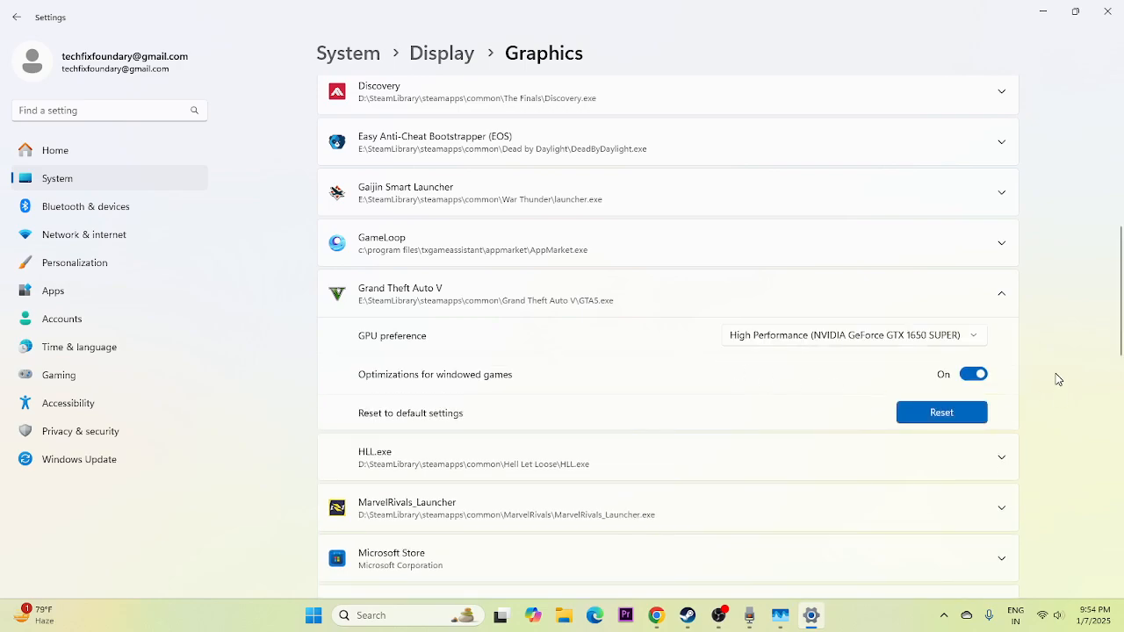
left_click(1106, 11)
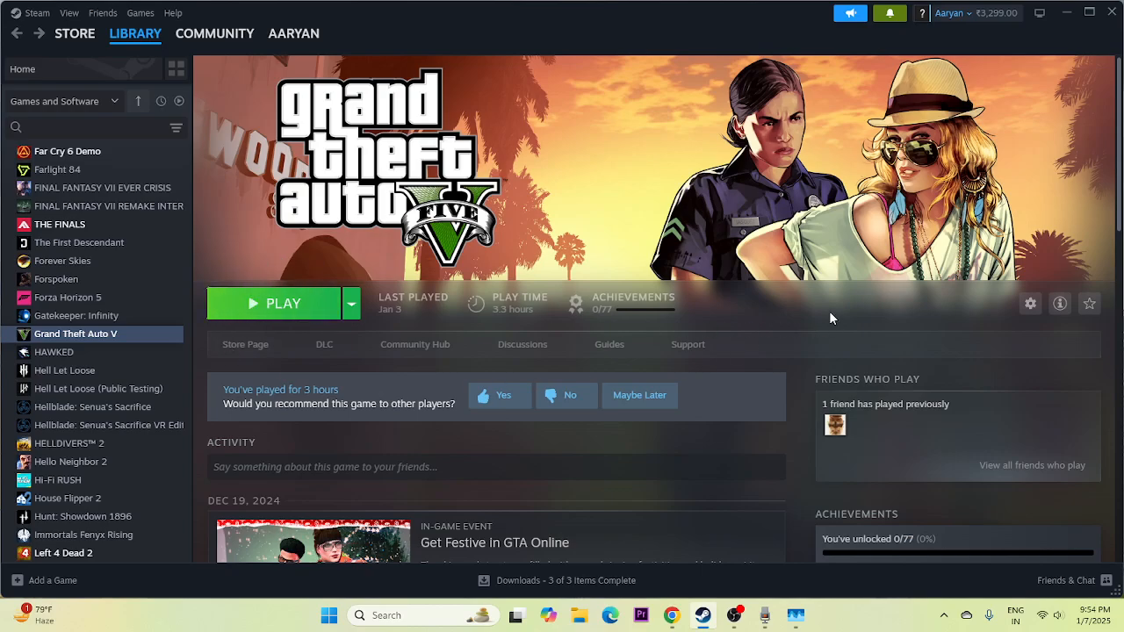
Switch to the NVIDIA drivers page in Chrome and examine the product type, series and model choices of the manual driver search
left_click(672, 615)
left_click(360, 14)
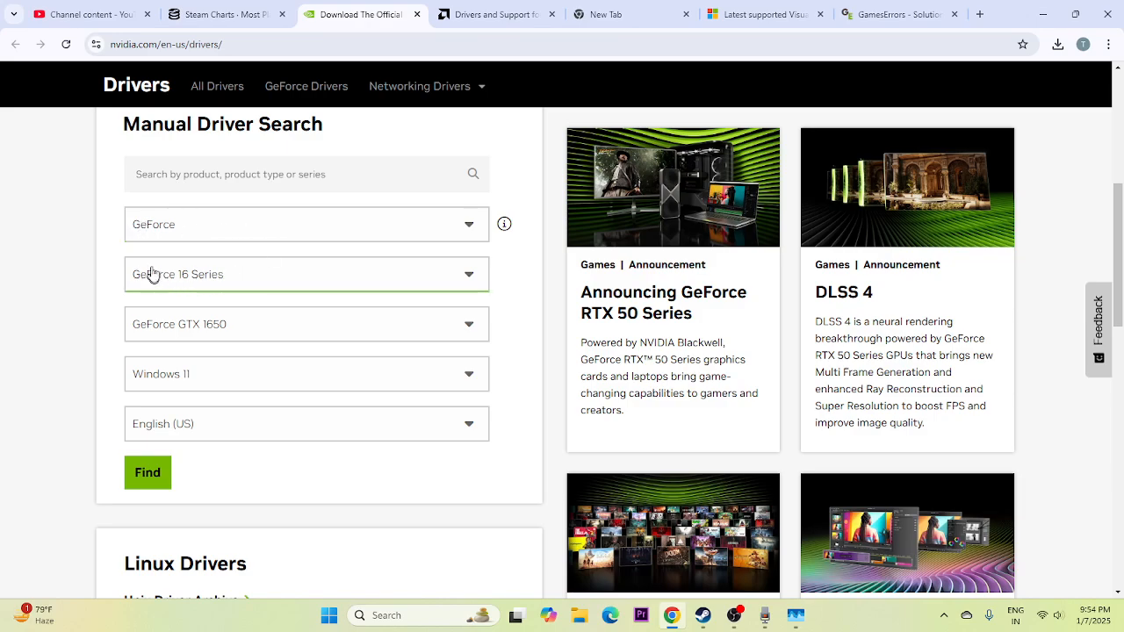
left_click(191, 226)
left_click(187, 233)
left_click(238, 278)
left_click(240, 280)
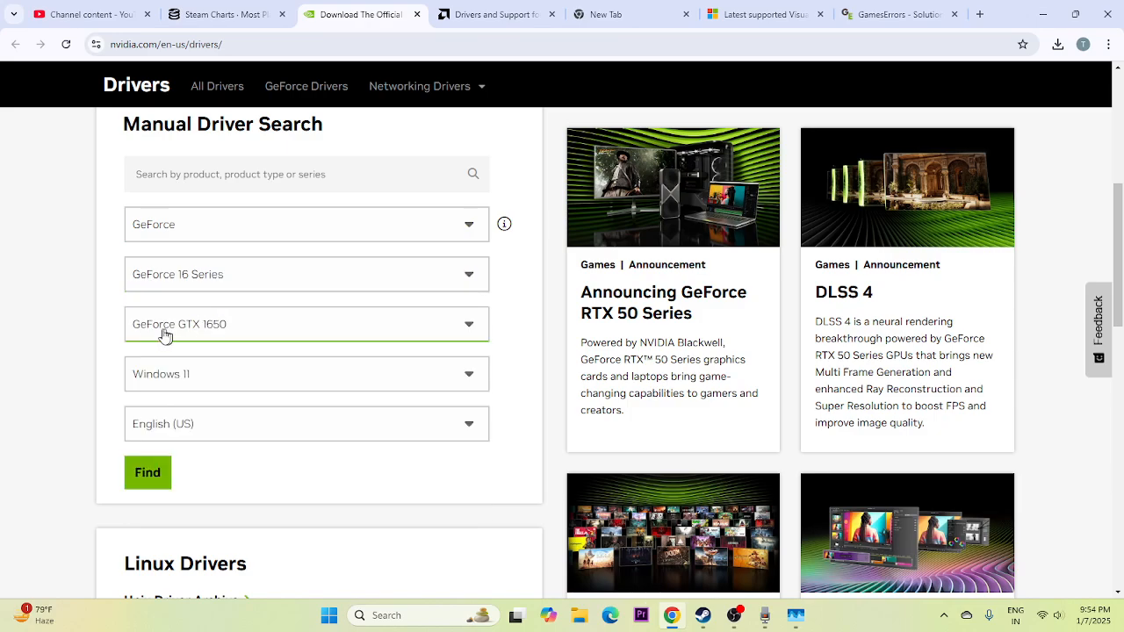
left_click(248, 326)
left_click(248, 325)
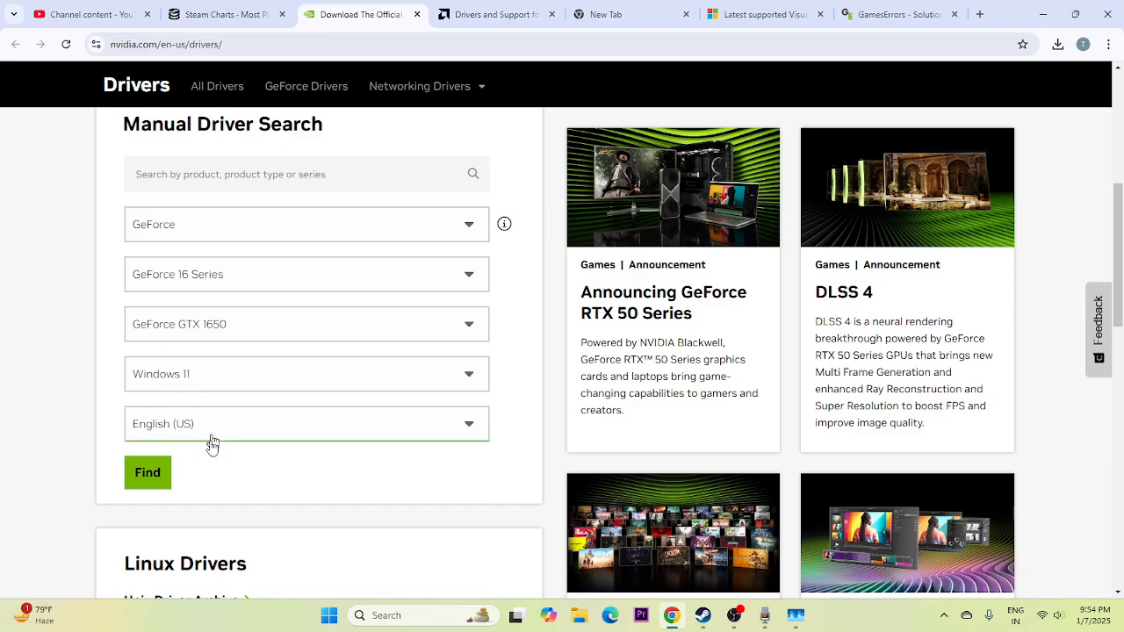
Look up AMD graphics drivers for the Radeon RX family, Radeon RX 5000 Series, on the AMD support page
left_click(491, 14)
scroll(385, 339, "down", 4)
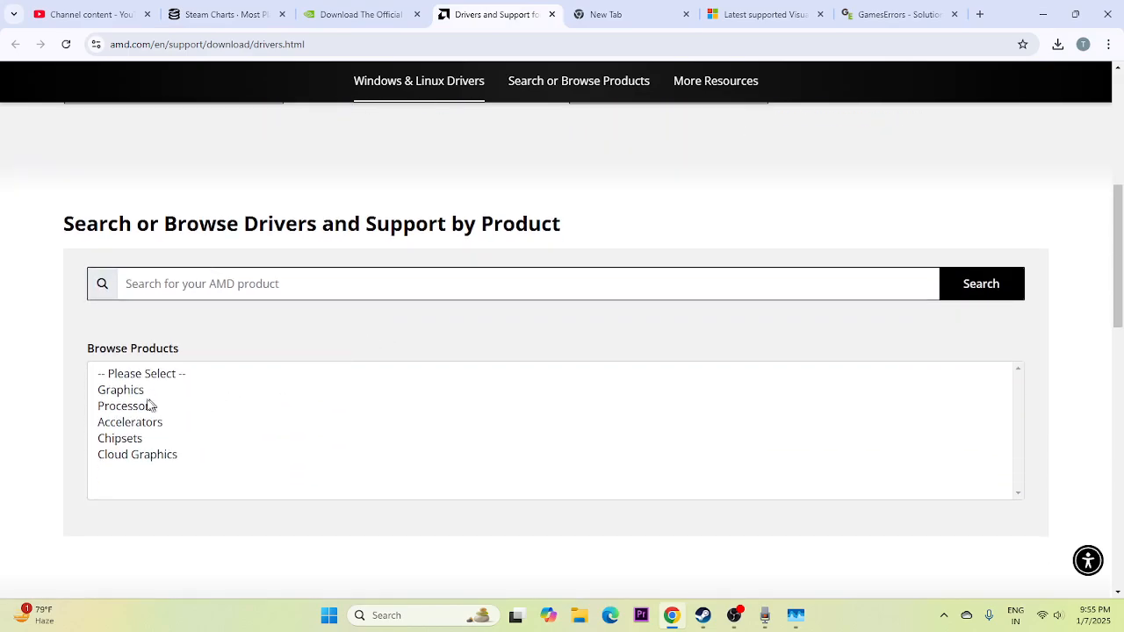
left_click(123, 390)
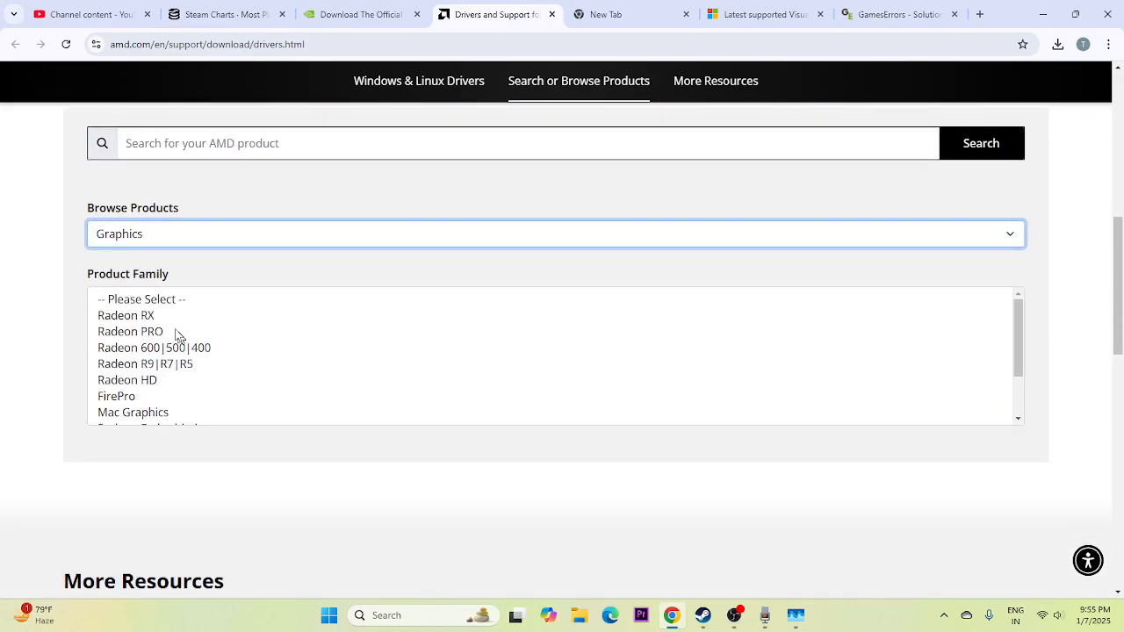
left_click(145, 316)
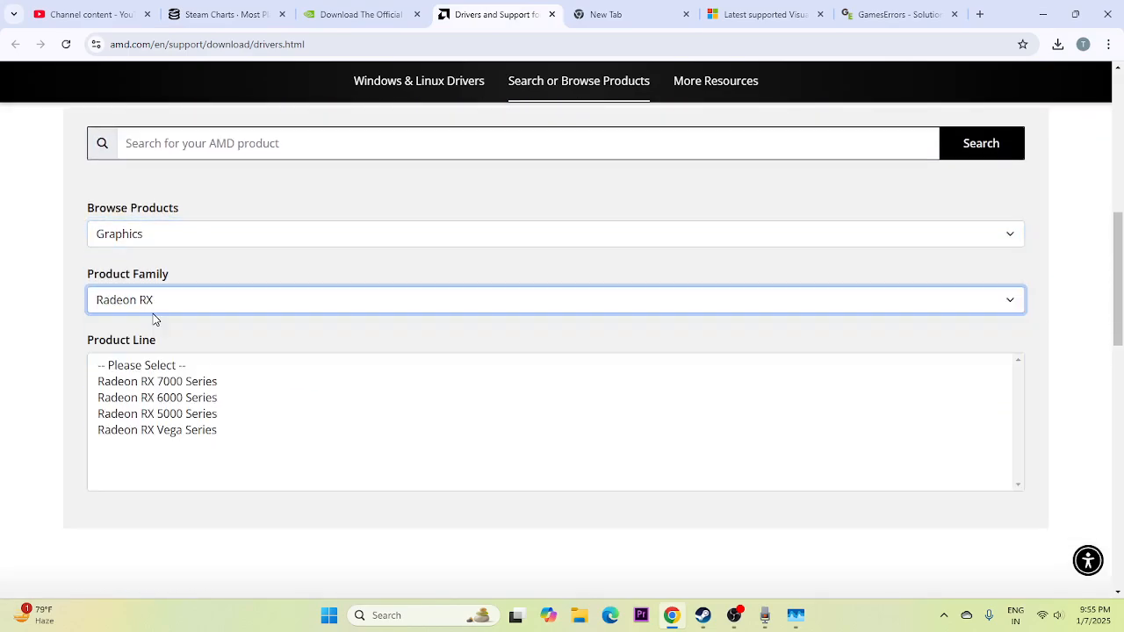
scroll(308, 284, "down", 2)
left_click(281, 274)
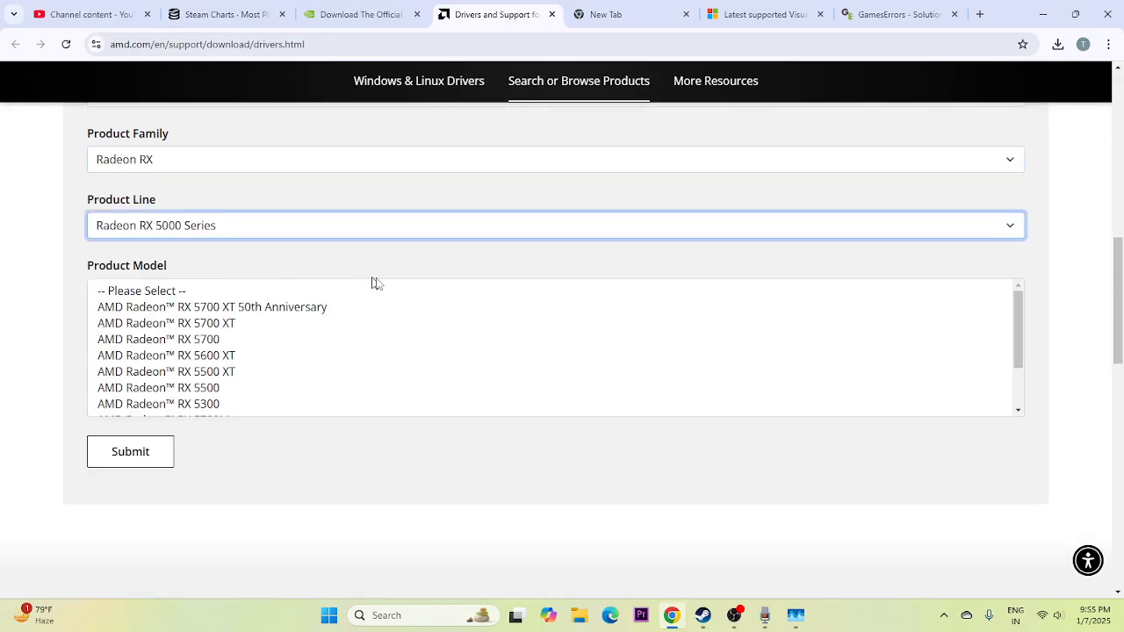
left_click(137, 452)
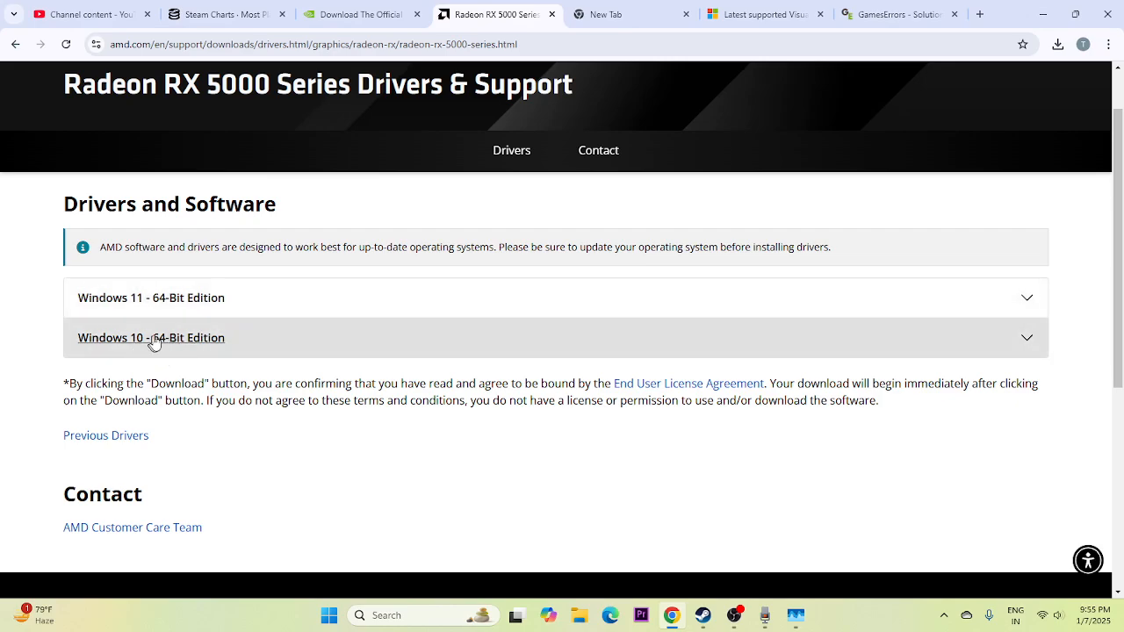
Examine the X64 and X86 download links in the latest version section of Microsoft's Visual C++ Redistributable page
left_click(797, 12)
left_click_drag(651, 351, 299, 302)
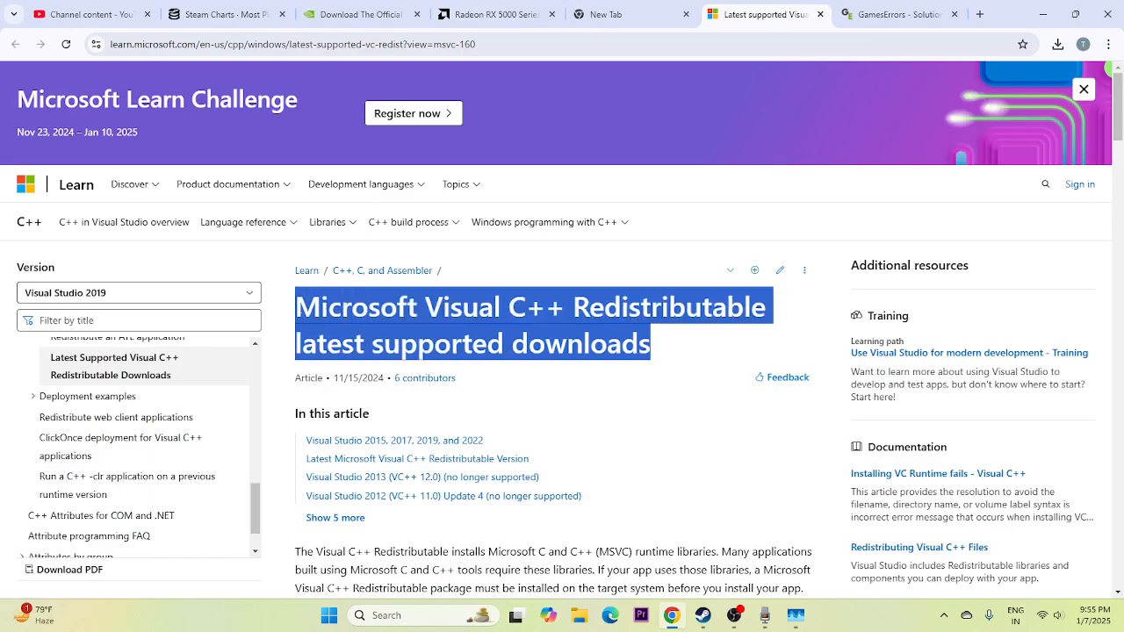
left_click(669, 329)
scroll(625, 235, "down", 10)
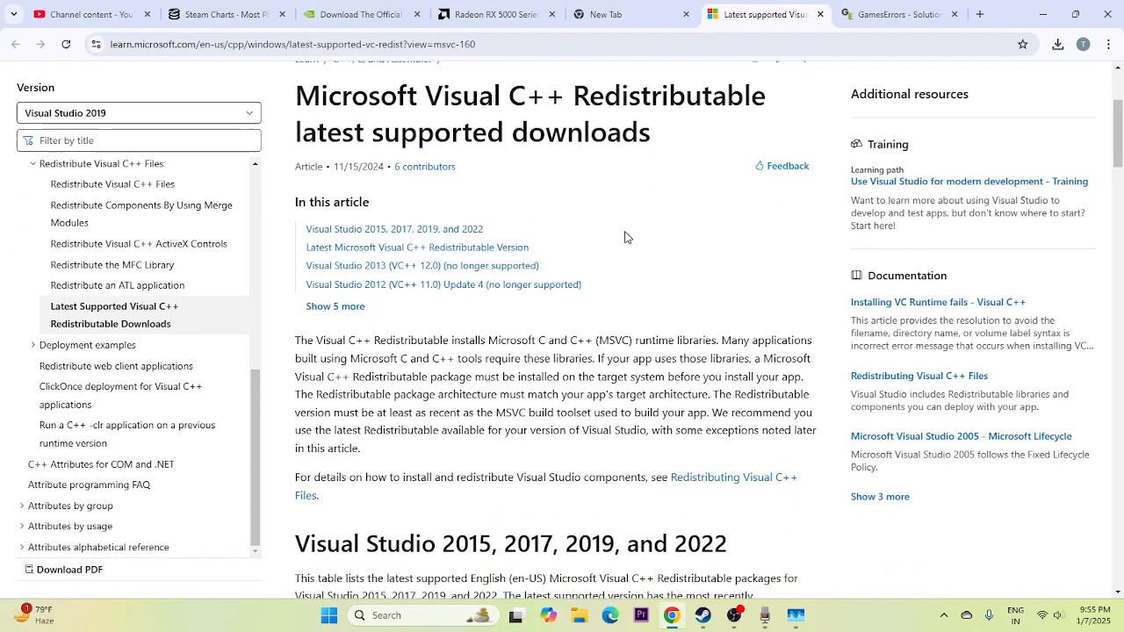
scroll(625, 232, "down", 1)
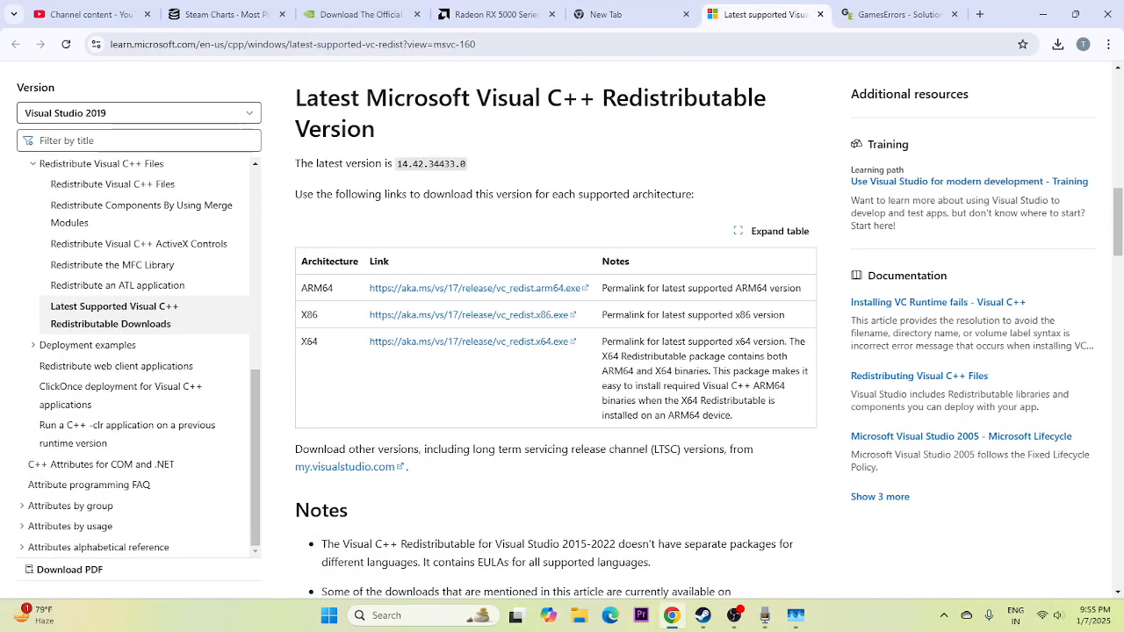
double_click(309, 341)
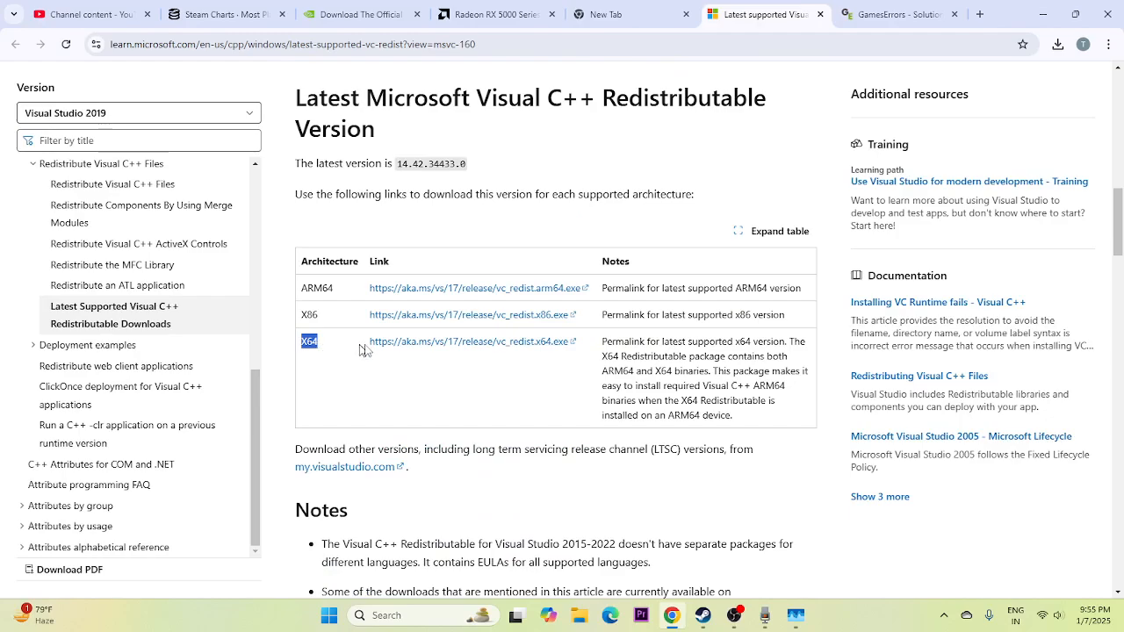
left_click(305, 355)
double_click(309, 314)
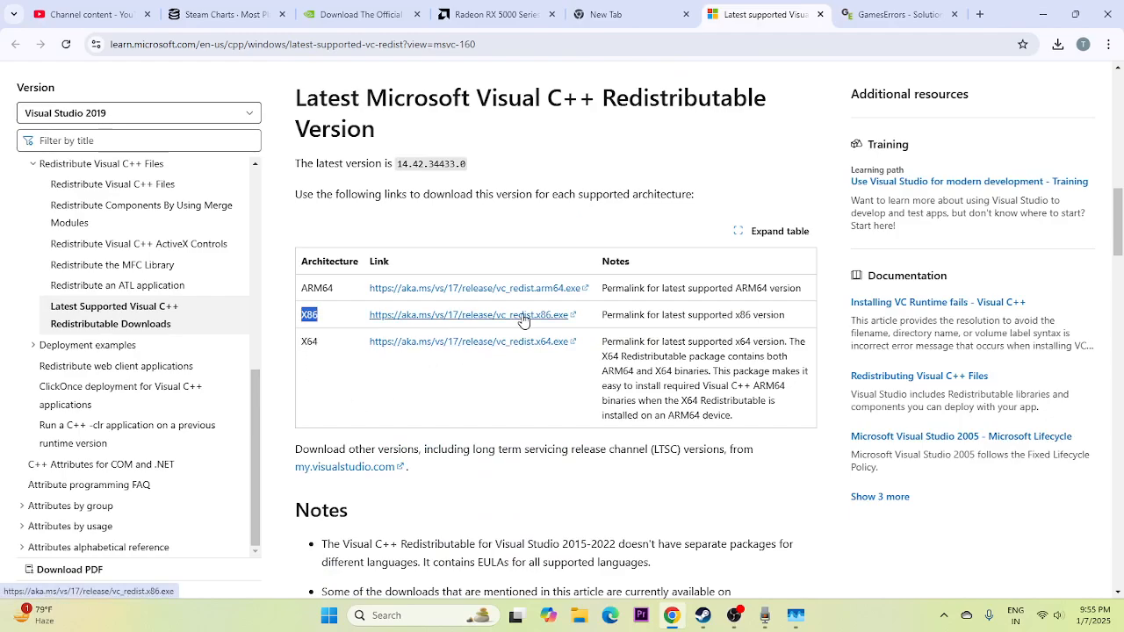
left_click(451, 416)
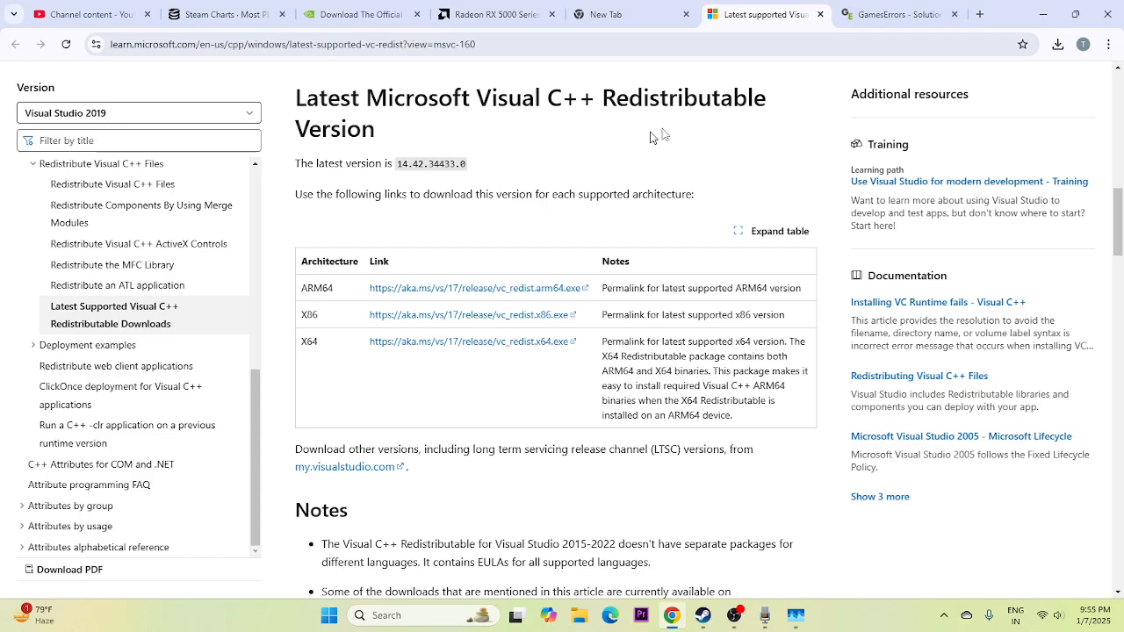
View the GamesErrors website and minimize the browser
left_click(891, 14)
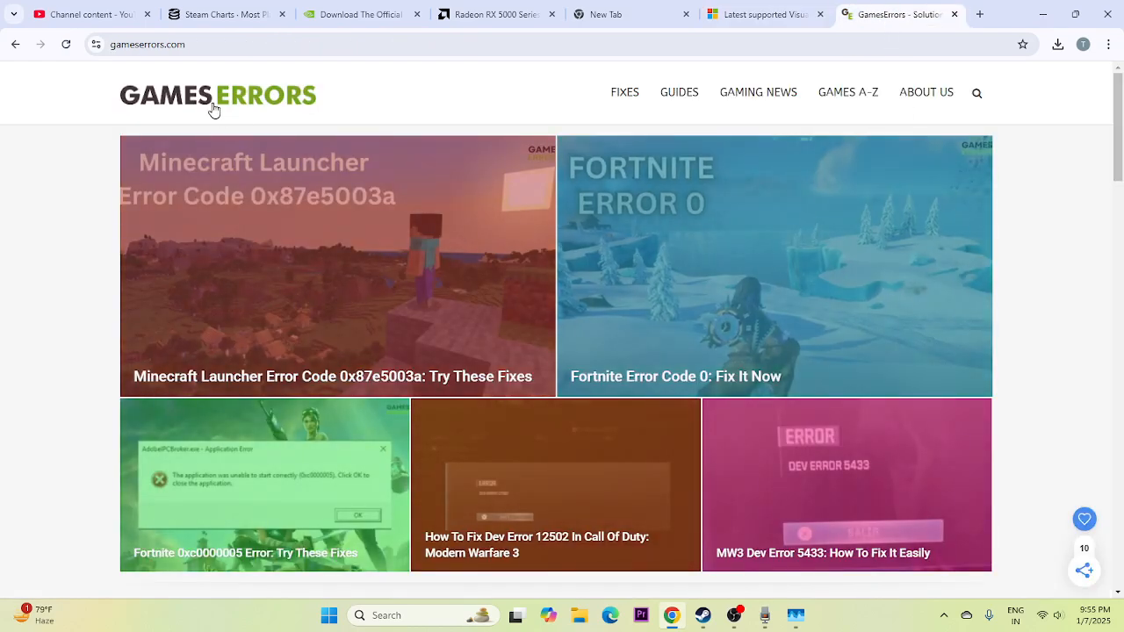
left_click(1043, 15)
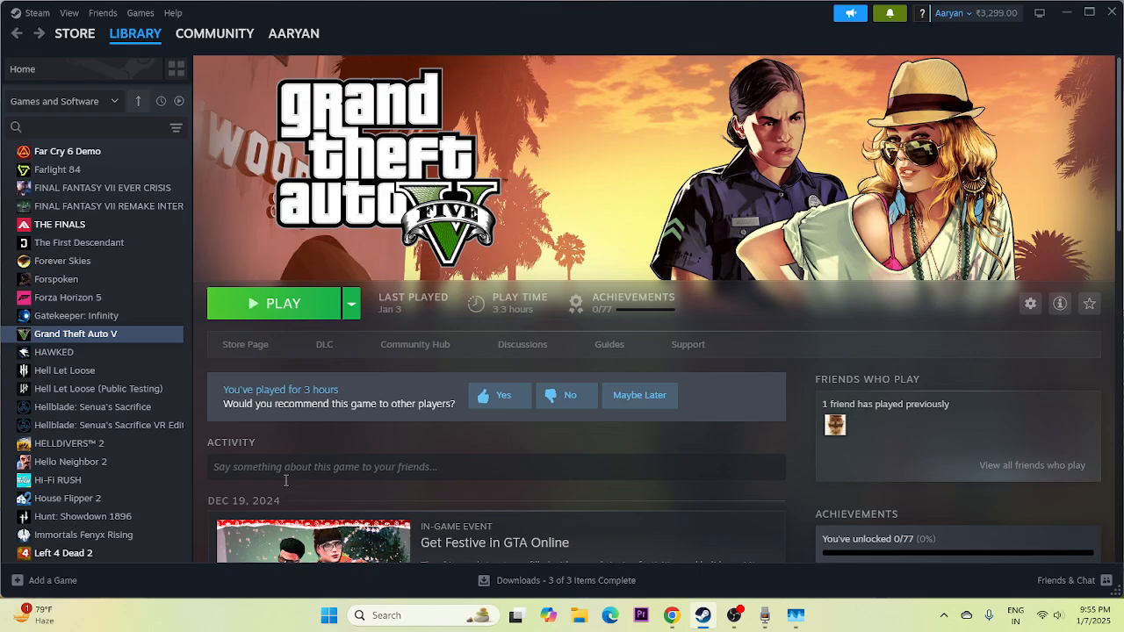
Verify the integrity of Grand Theft Auto V's installed files from its Steam properties
right_click(75, 334)
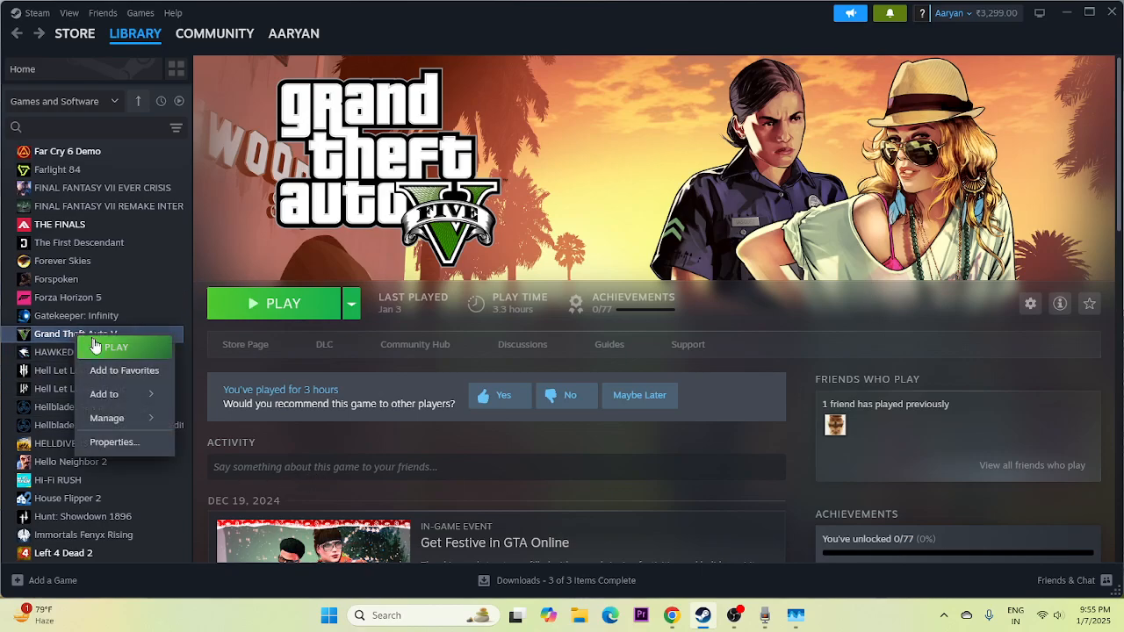
left_click(109, 442)
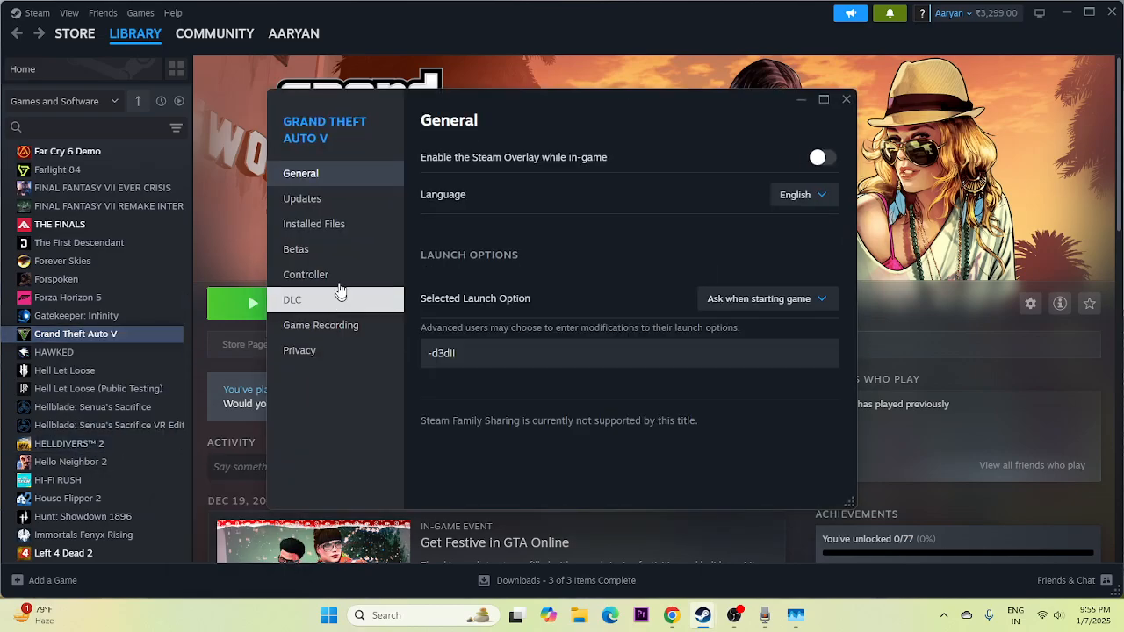
left_click(337, 224)
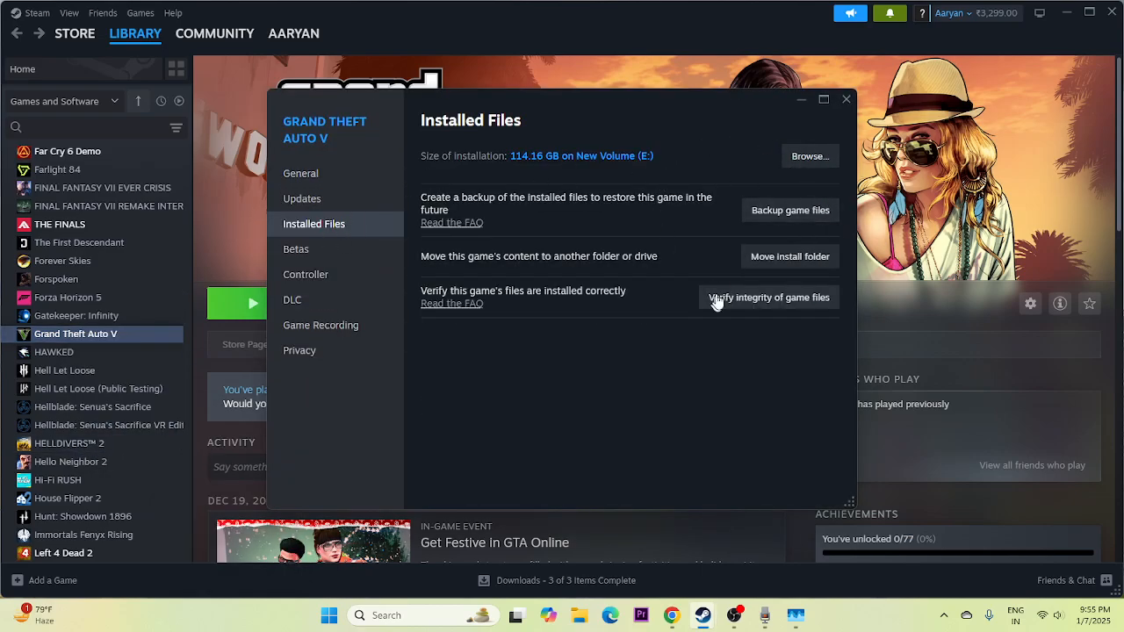
left_click(769, 298)
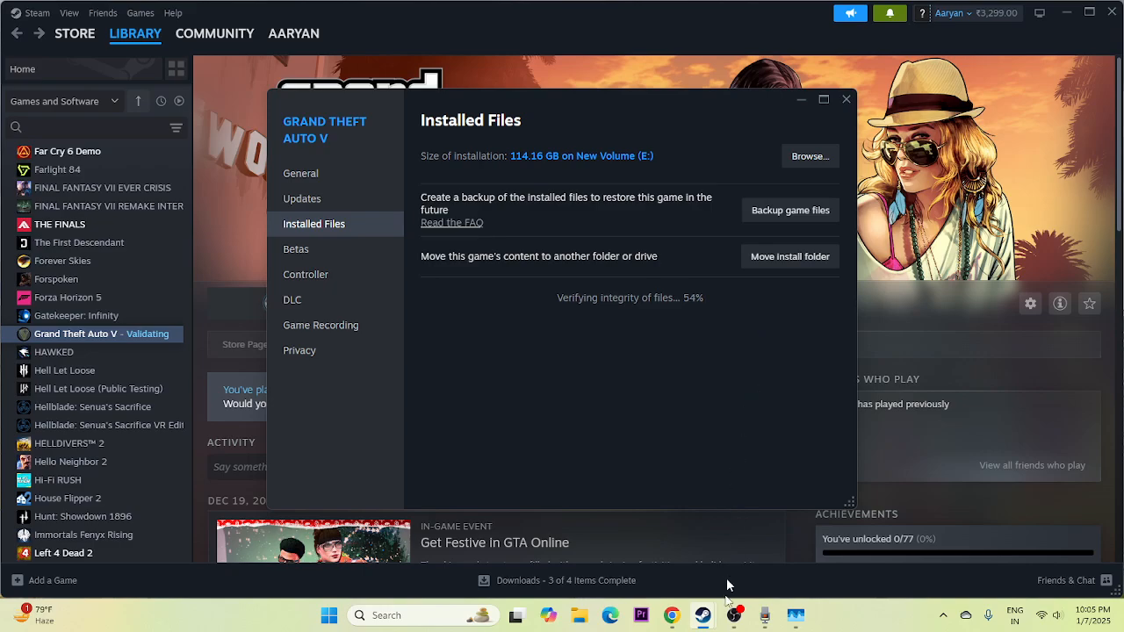
mouse_move(721, 622)
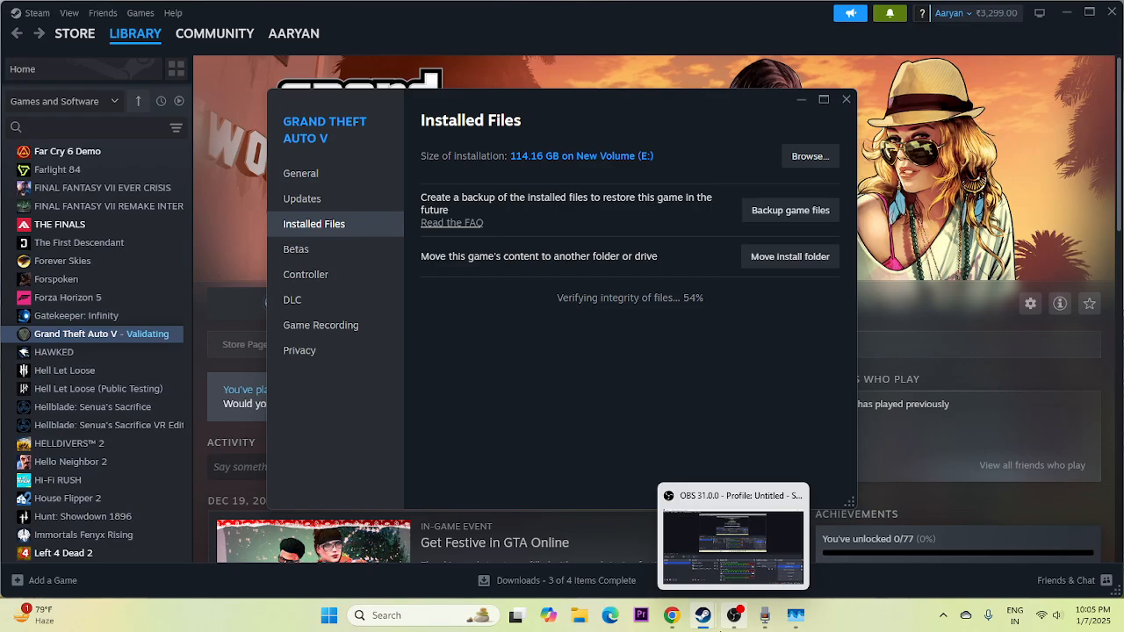
mouse_move(775, 625)
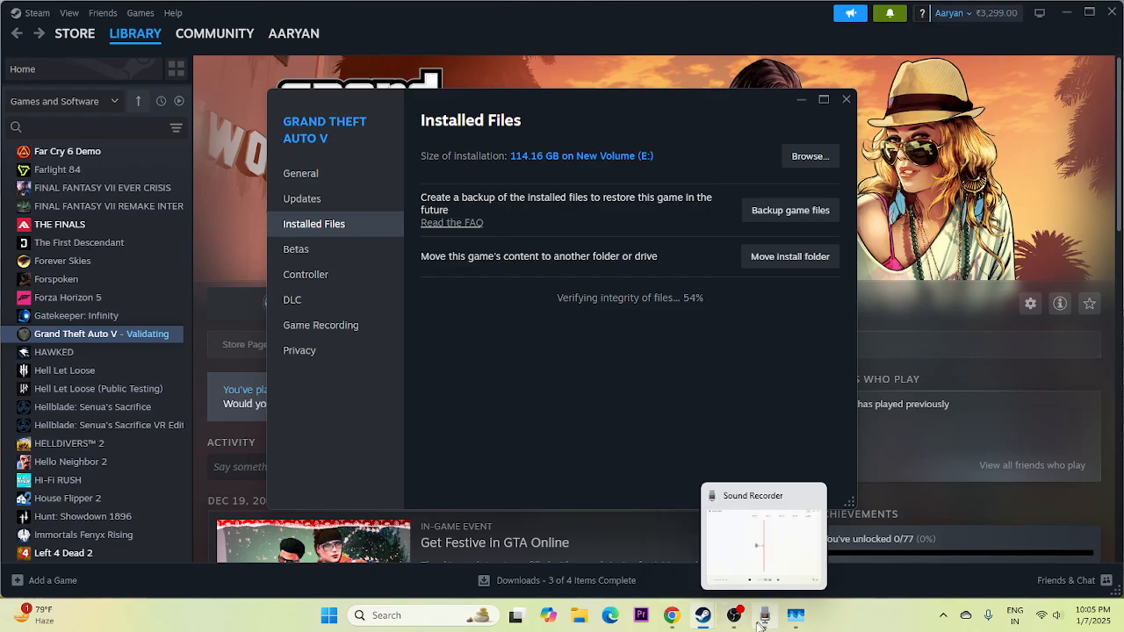
left_click(735, 621)
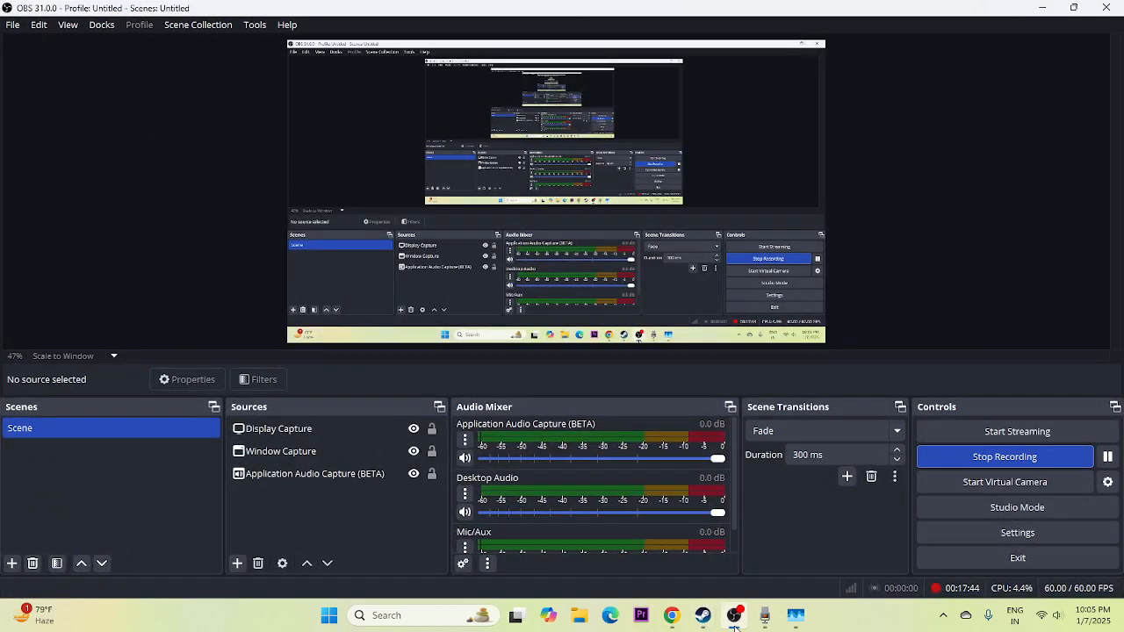
Switch back to Steam, check the Grand Theft Auto V file verification in its properties window, and close that window
mouse_move(763, 625)
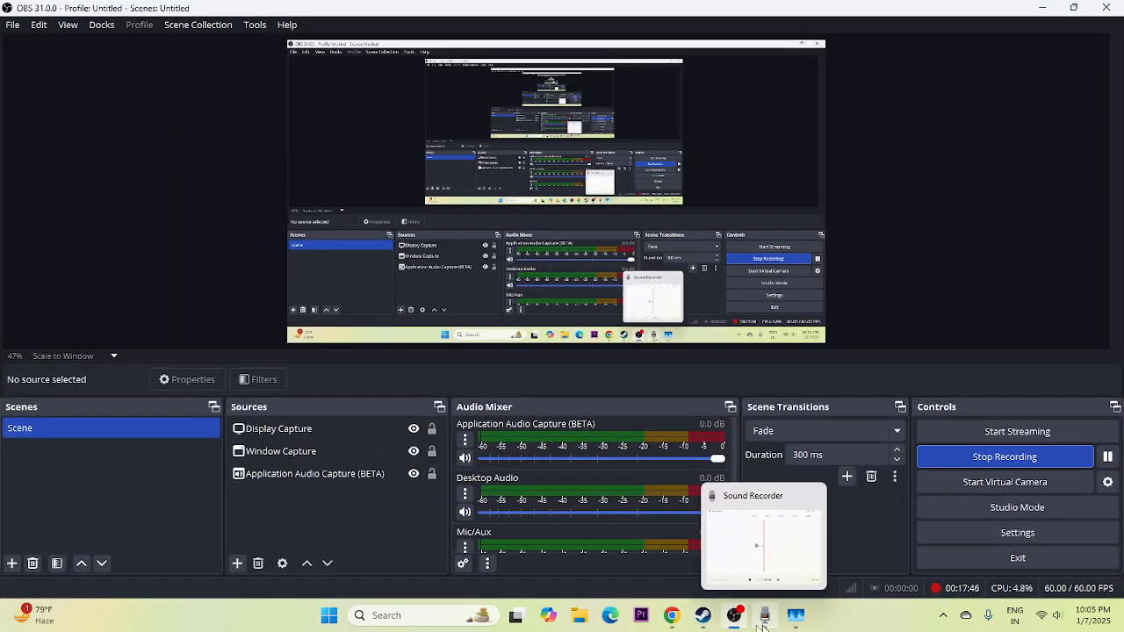
mouse_move(694, 627)
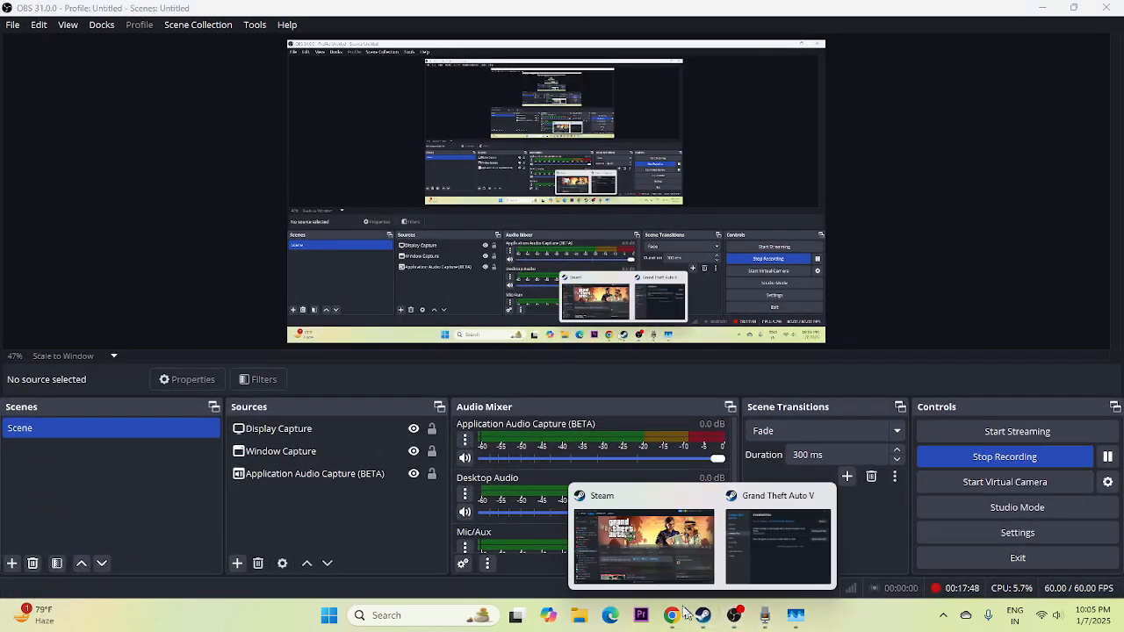
left_click(673, 580)
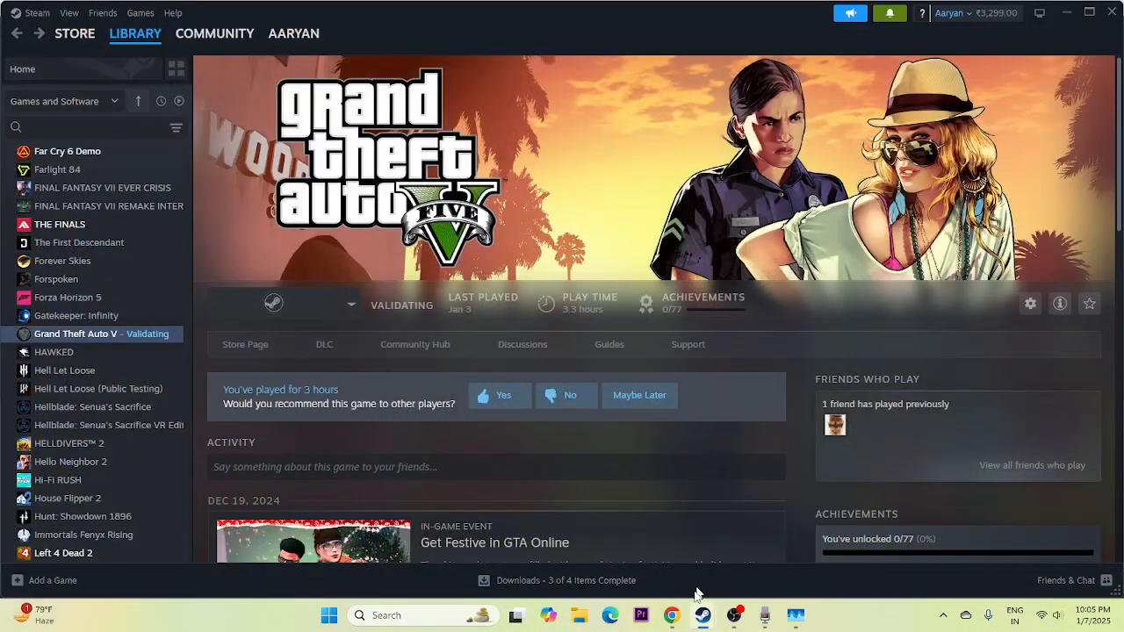
mouse_move(700, 605)
left_click(764, 580)
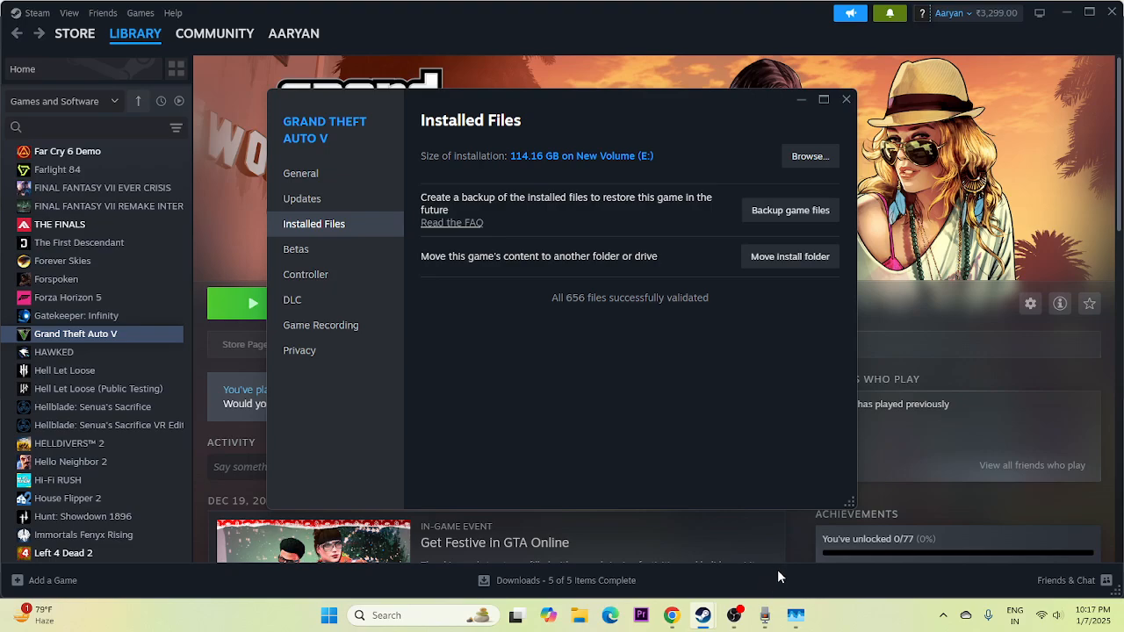
left_click(845, 99)
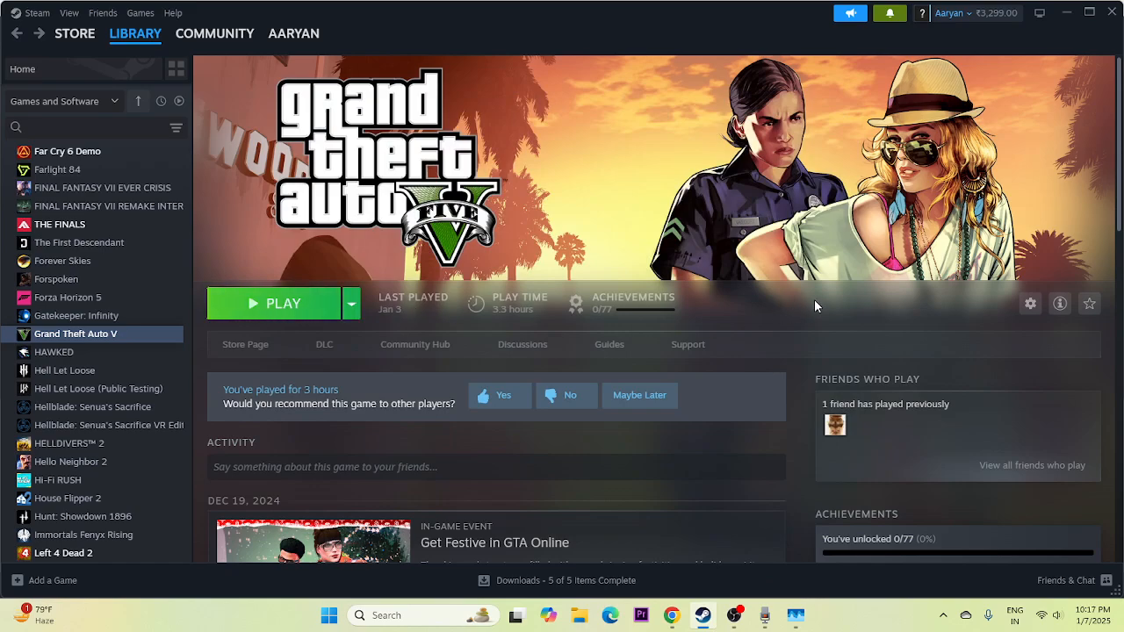
View the management options for Grand Theft Auto V in the Steam library, including Uninstall, without choosing one
right_click(100, 340)
mouse_move(136, 418)
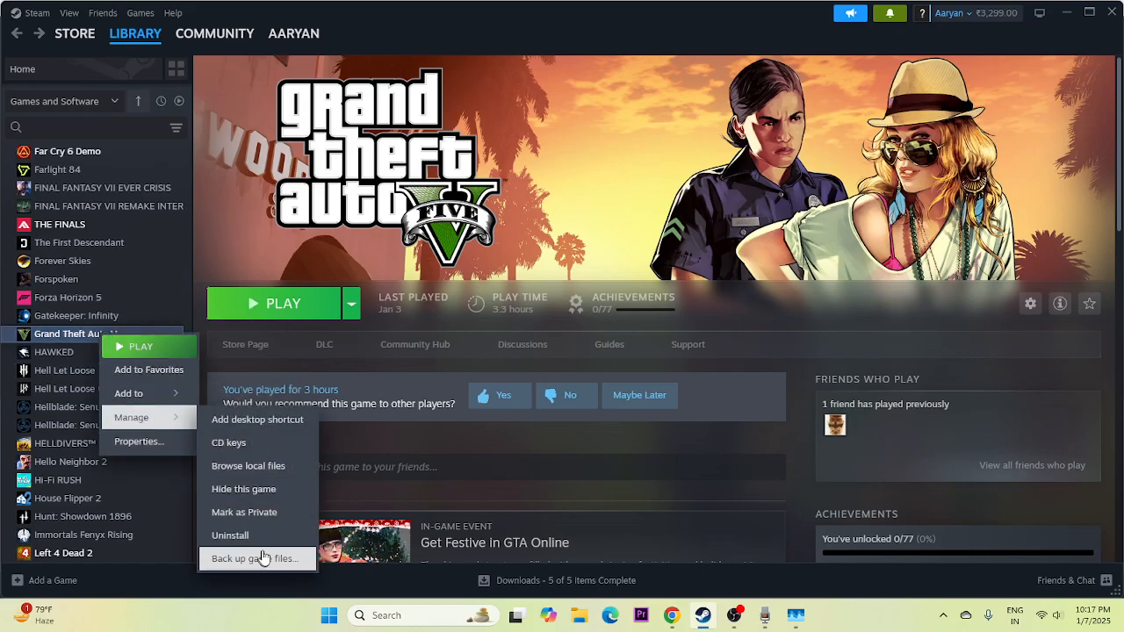
left_click(861, 310)
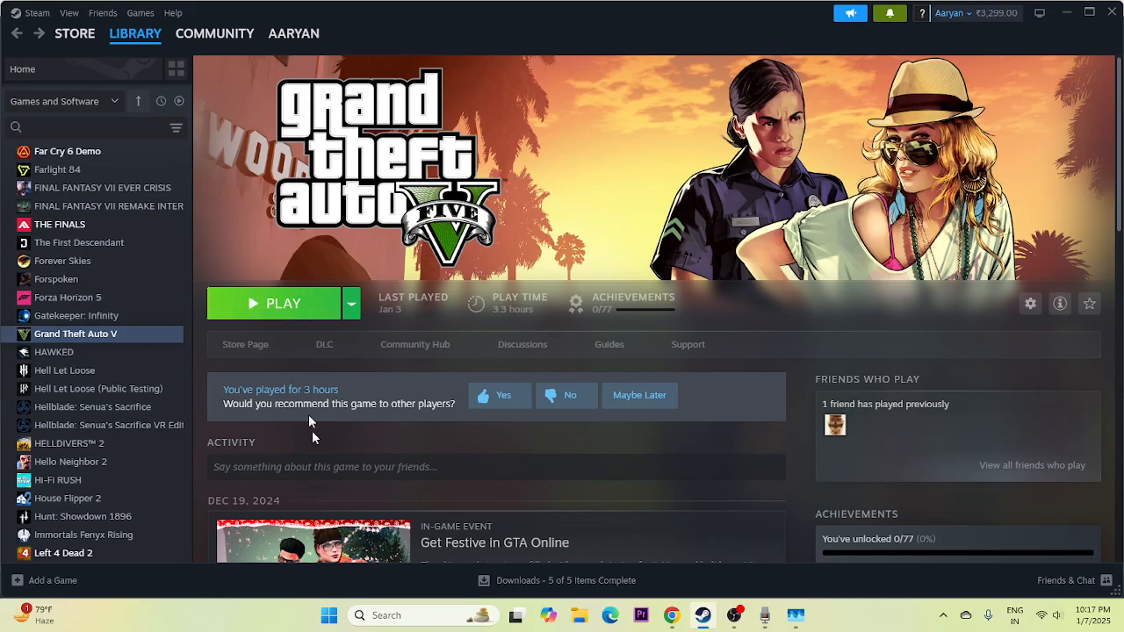
Switch to File Explorer to view the drives under This PC, and return to Steam
left_click(575, 625)
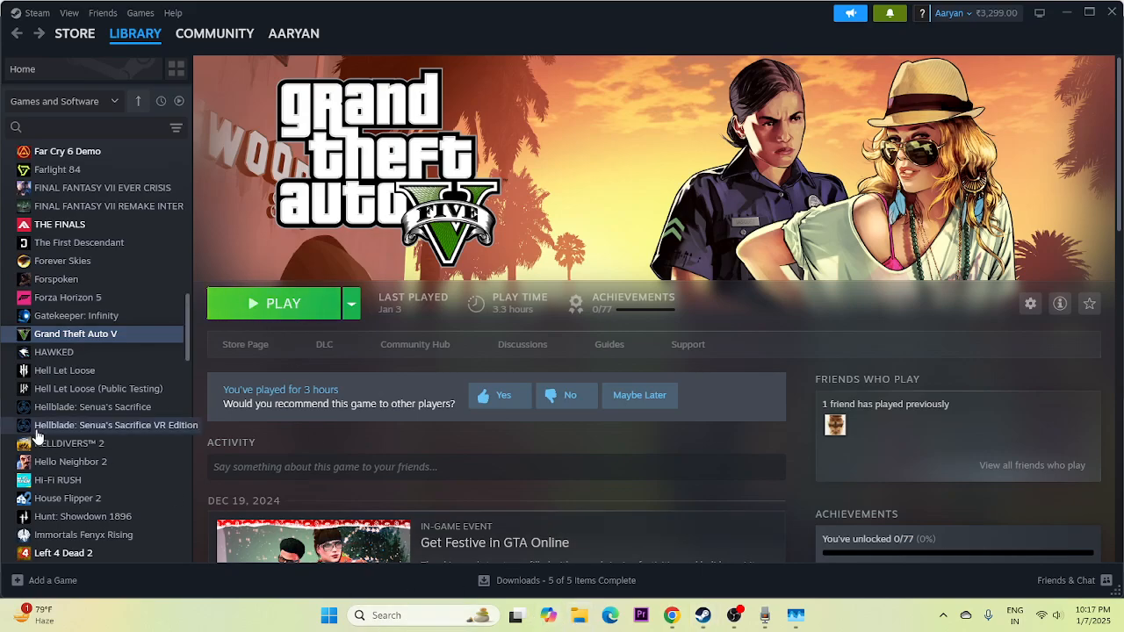
left_click(55, 421)
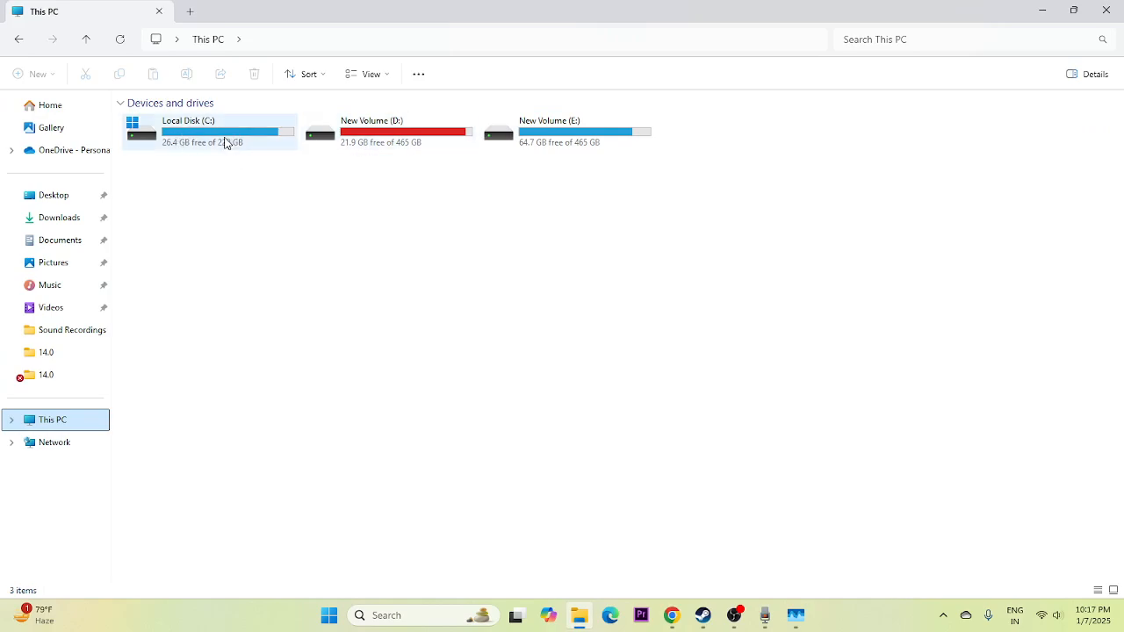
key("alt+Tab")
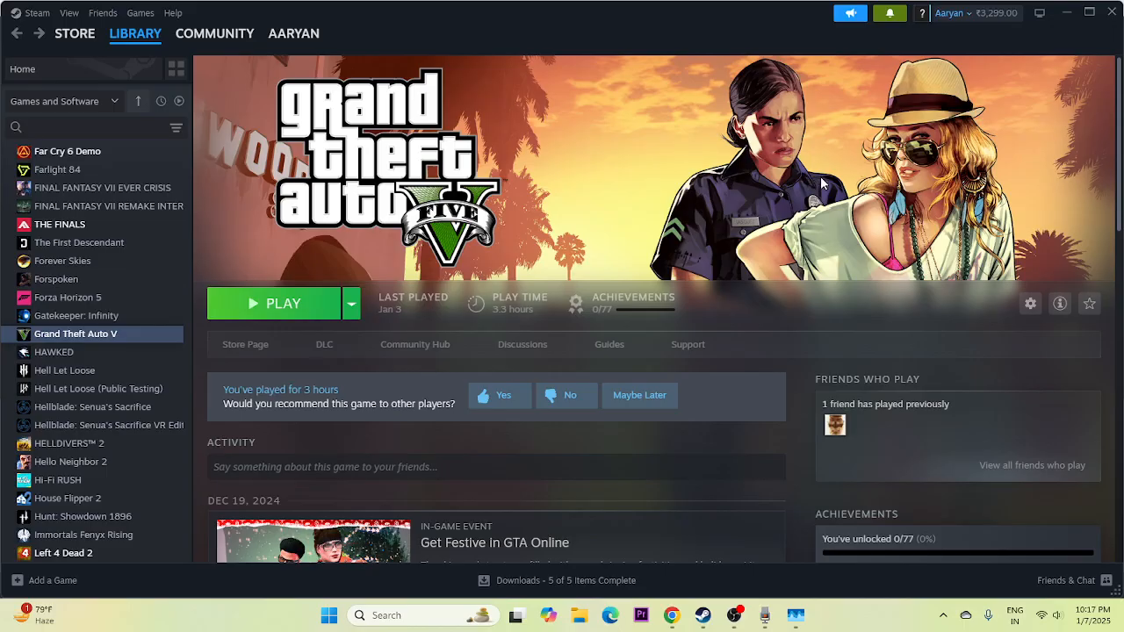